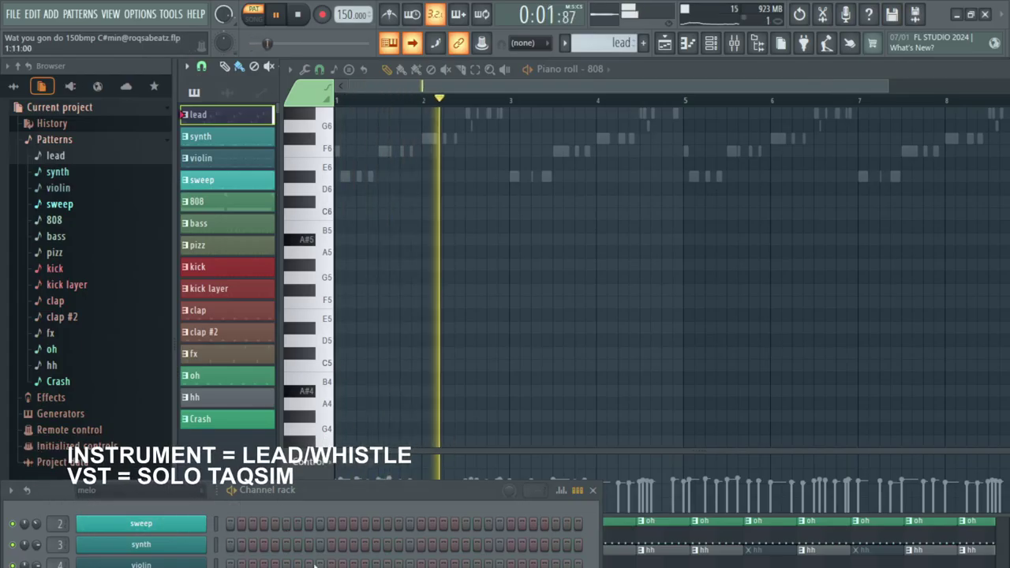
# Step: Show the lead pattern's notes in the piano roll and inspect the sound settings of its Solo instrument
pyautogui.press('F7')
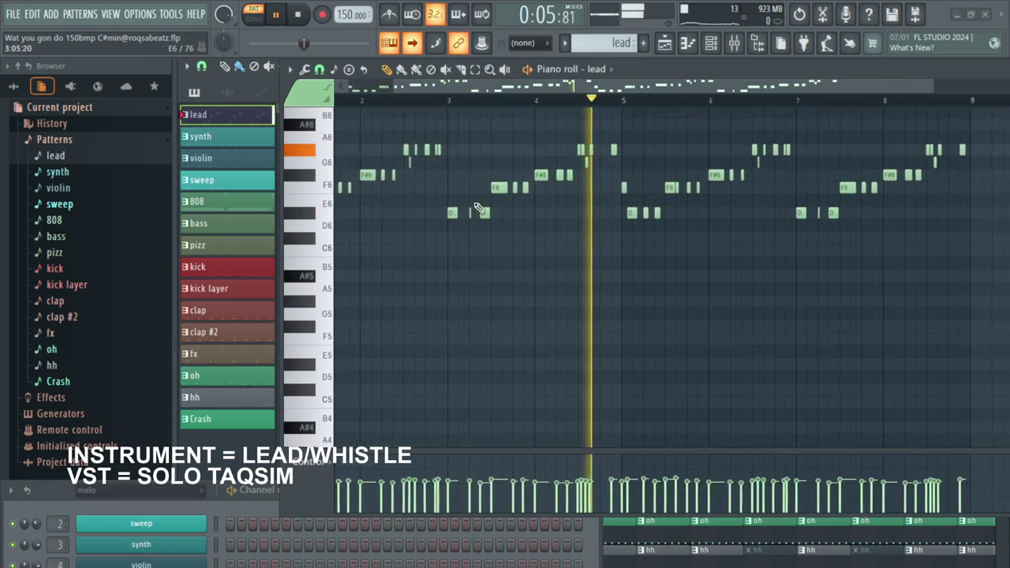
pyautogui.scroll(3, 478, 208)
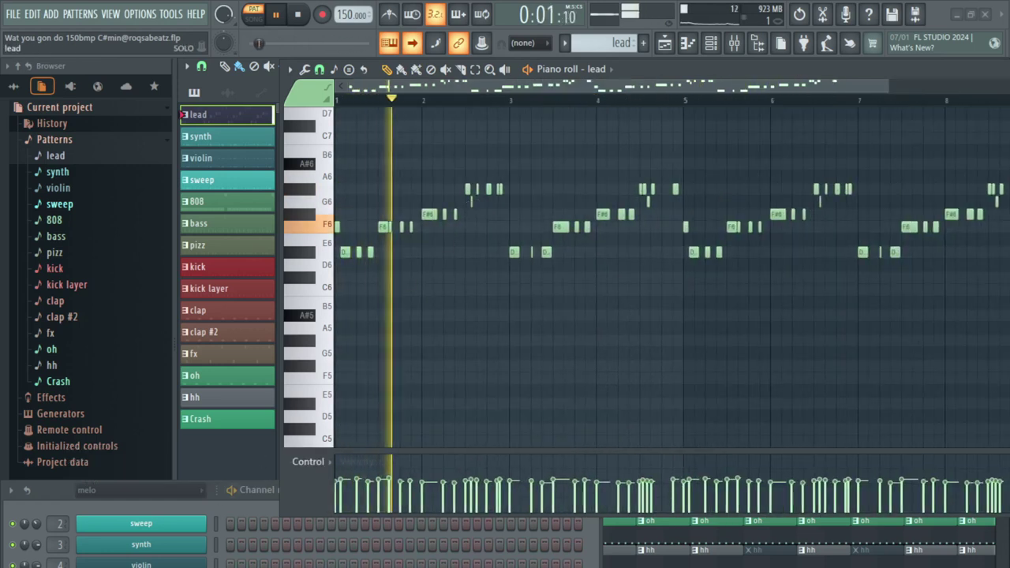
pyautogui.click(142, 567)
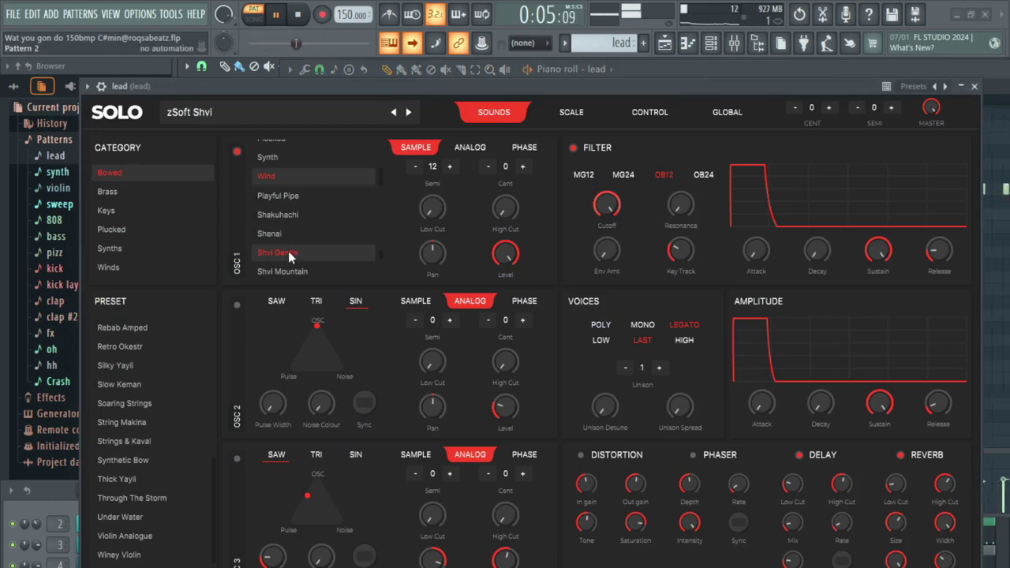
pyautogui.click(975, 87)
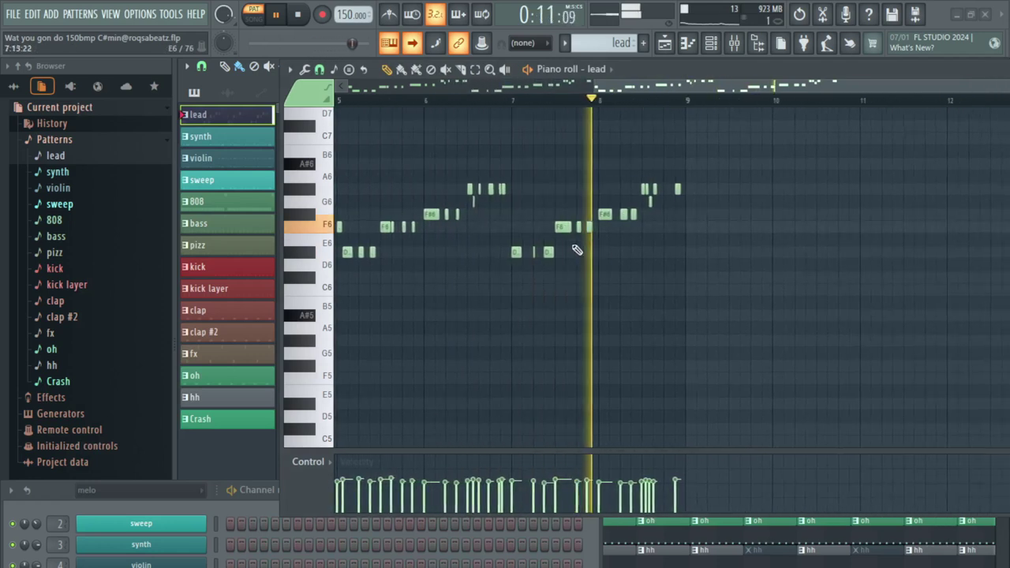
# Step: Switch to the synth pattern and view the preset loaded in its Spitfire Audio instrument
pyautogui.click(256, 147)
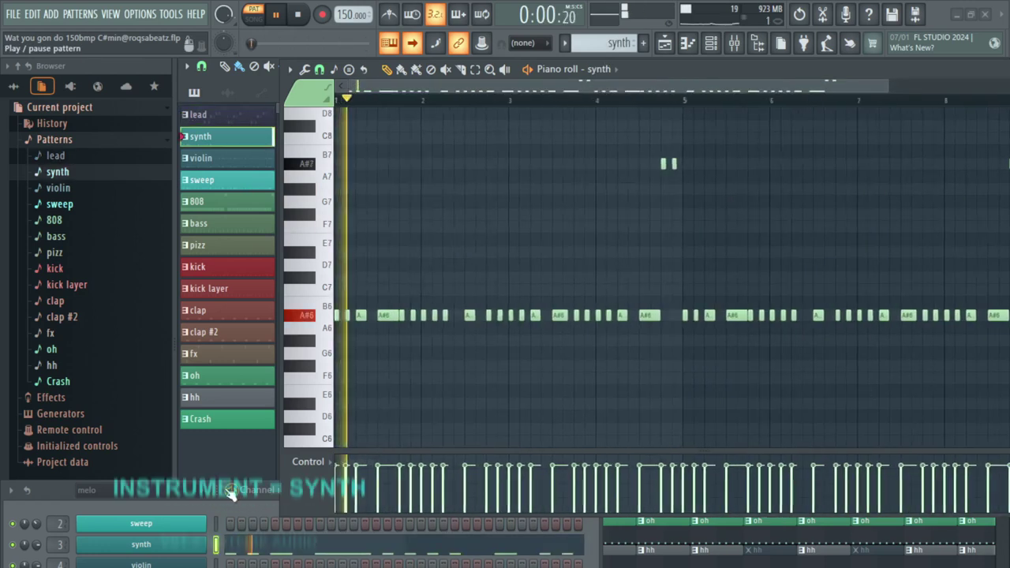
pyautogui.click(157, 548)
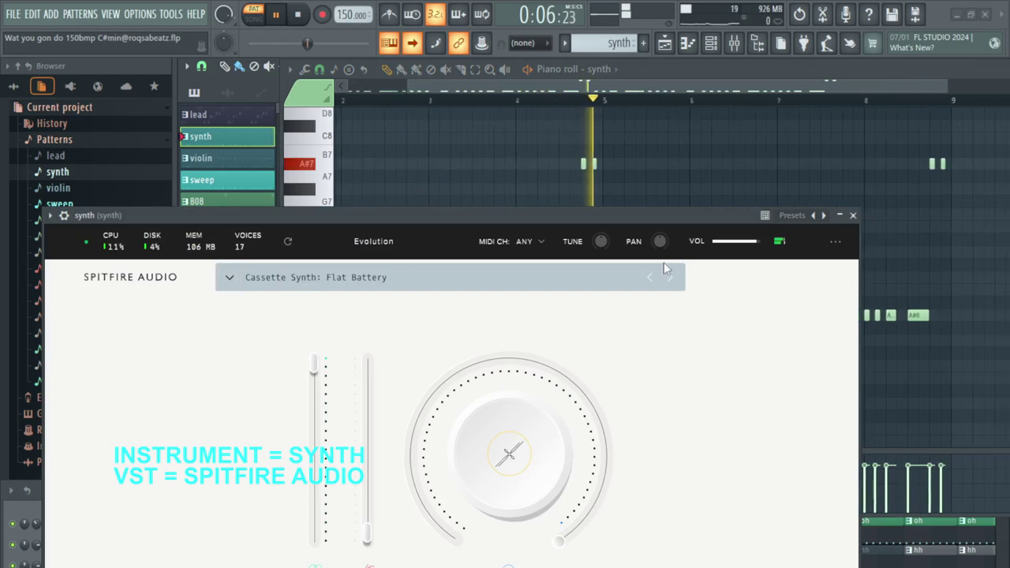
pyautogui.click(853, 216)
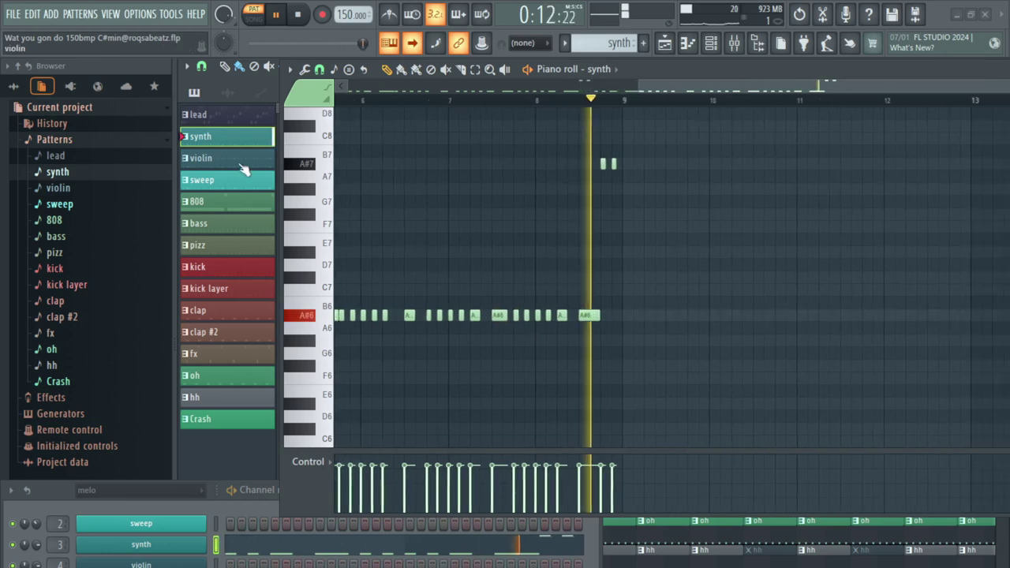
# Step: Switch to the violin pattern and locate Solo Violin+ under 014 Strings in part A of its Xpand!2 instrument
pyautogui.click(241, 162)
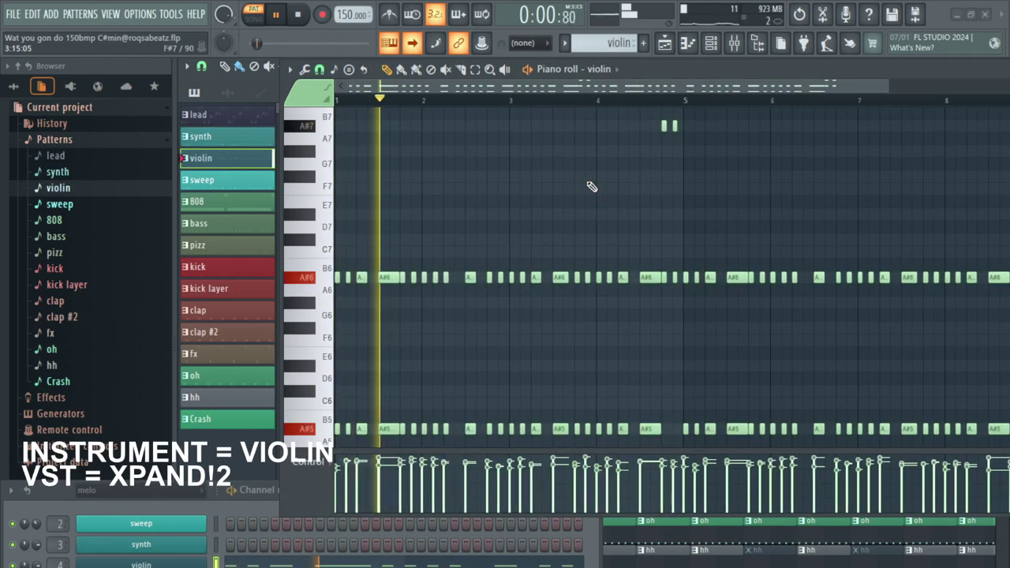
pyautogui.click(194, 564)
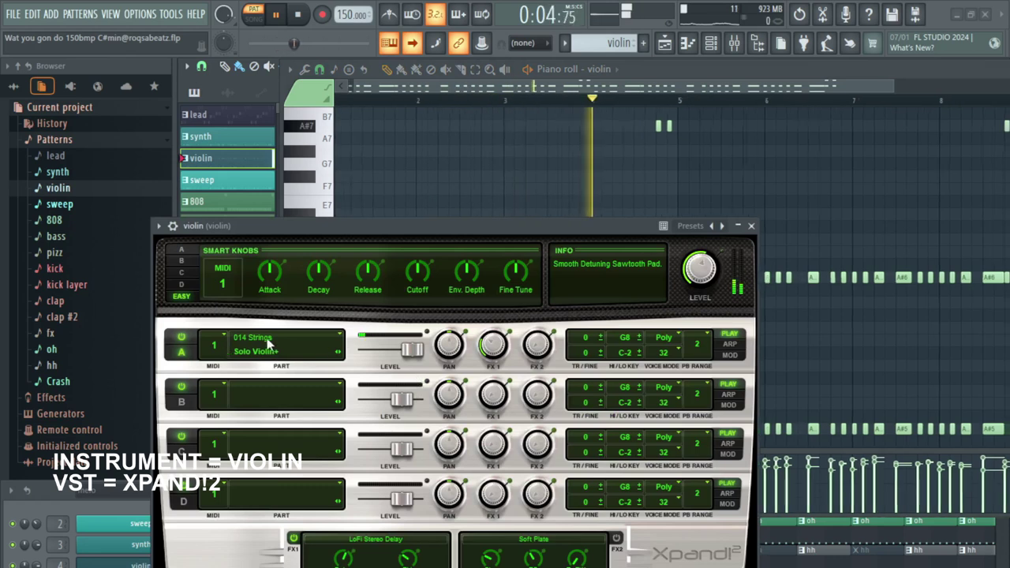
pyautogui.click(226, 344)
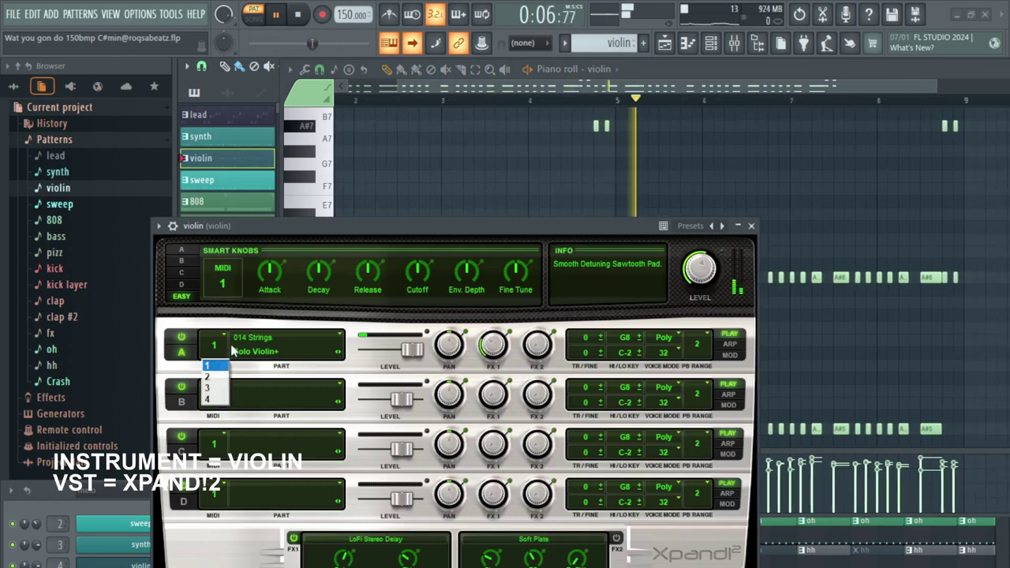
pyautogui.click(253, 339)
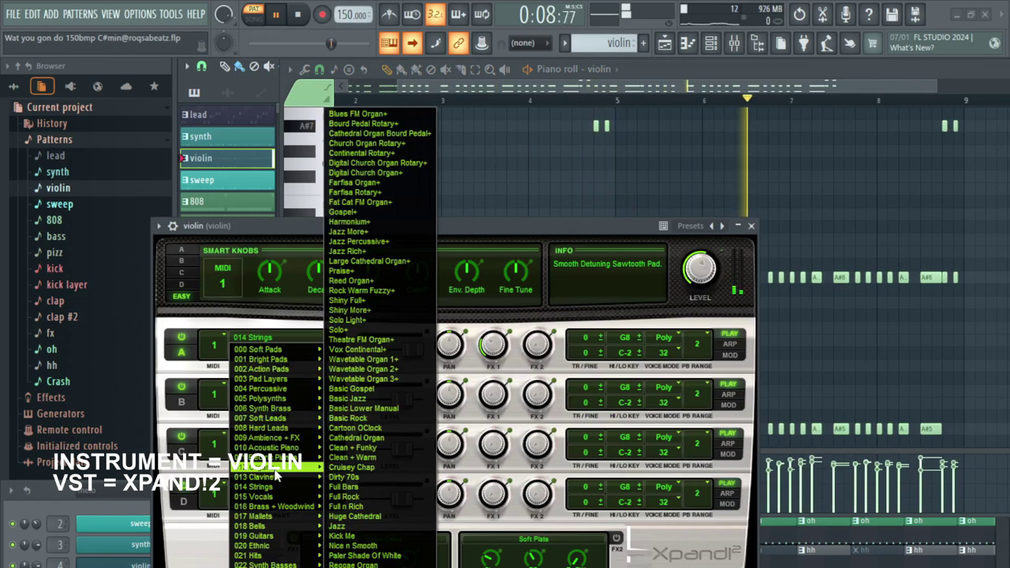
pyautogui.moveTo(275, 490)
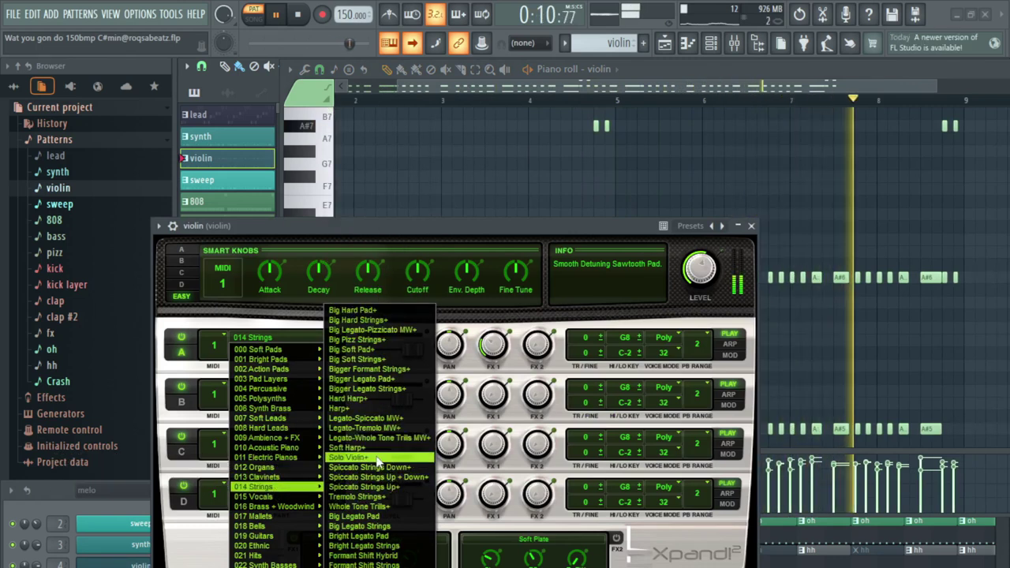
pyautogui.click(752, 226)
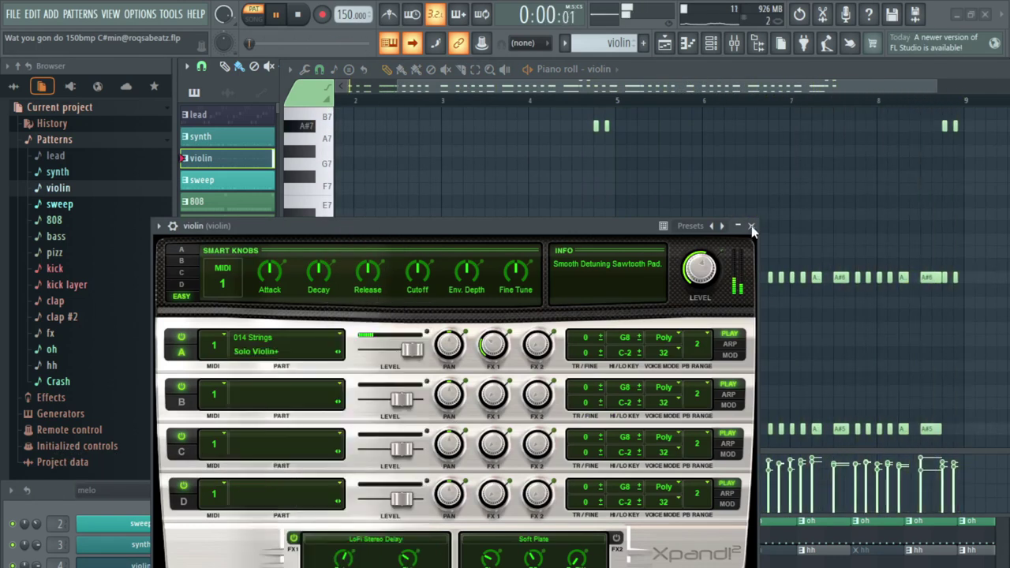
pyautogui.click(752, 226)
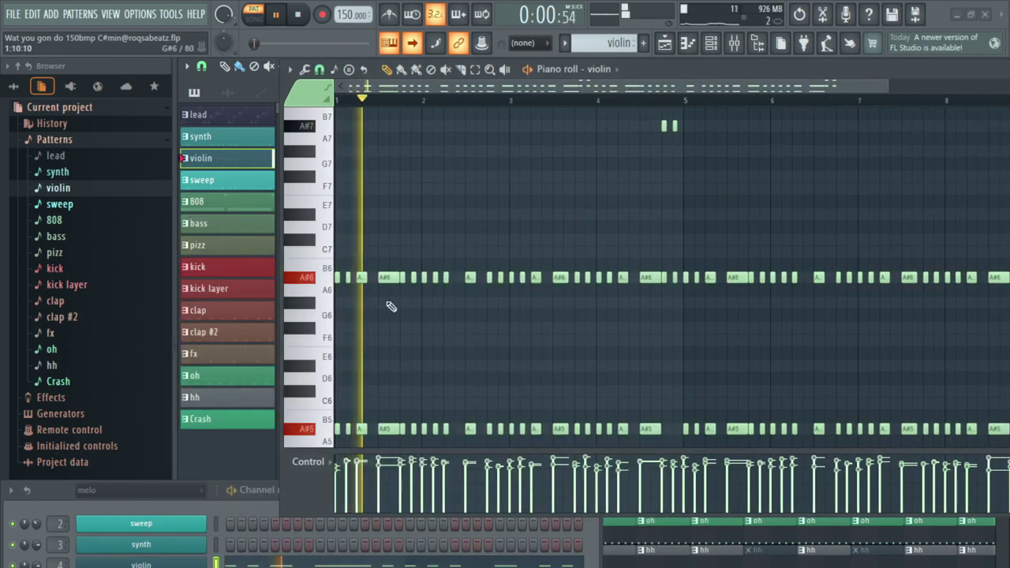
# Step: Switch to the sweep pattern, browse 000 Soft Pads in part A of its Xpand!2 instrument, and show its notes
pyautogui.click(243, 183)
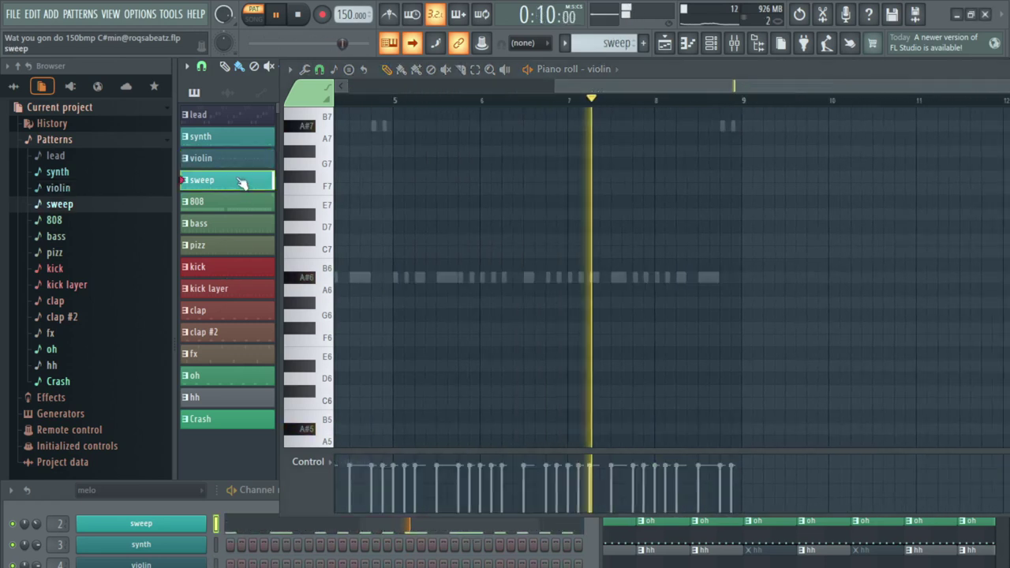
pyautogui.click(166, 524)
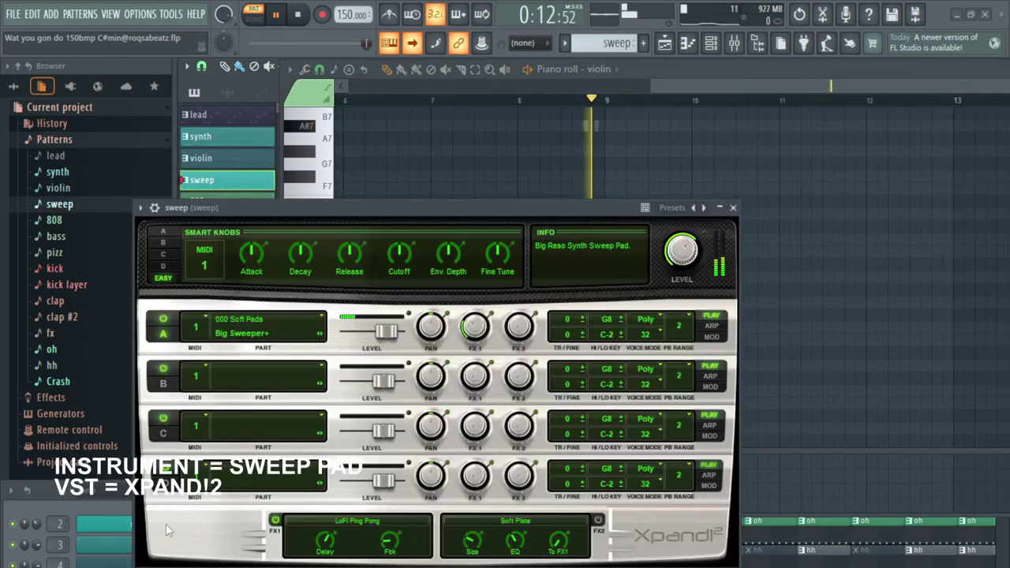
pyautogui.click(251, 336)
pyautogui.moveTo(251, 486)
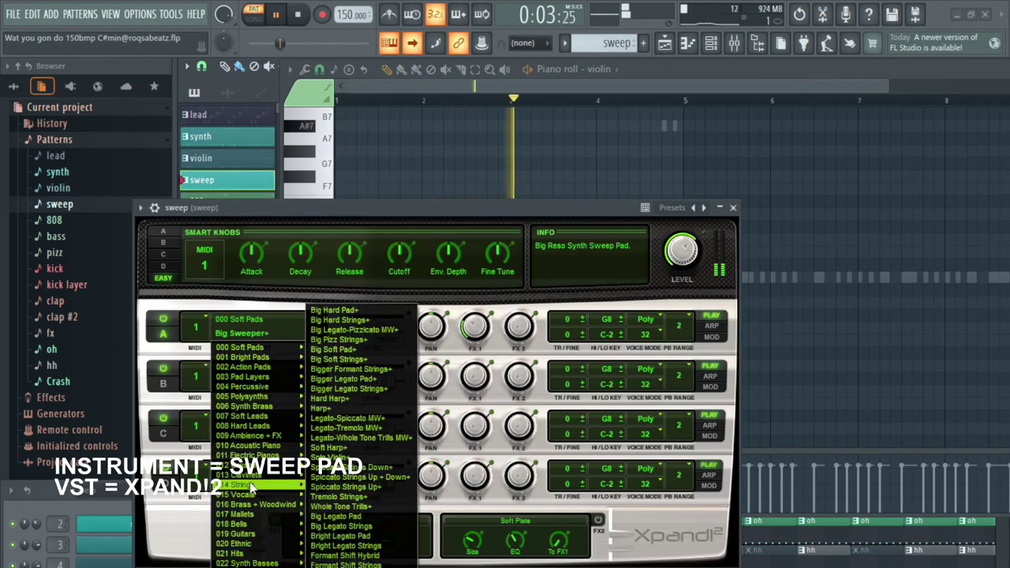
pyautogui.moveTo(254, 467)
pyautogui.moveTo(262, 370)
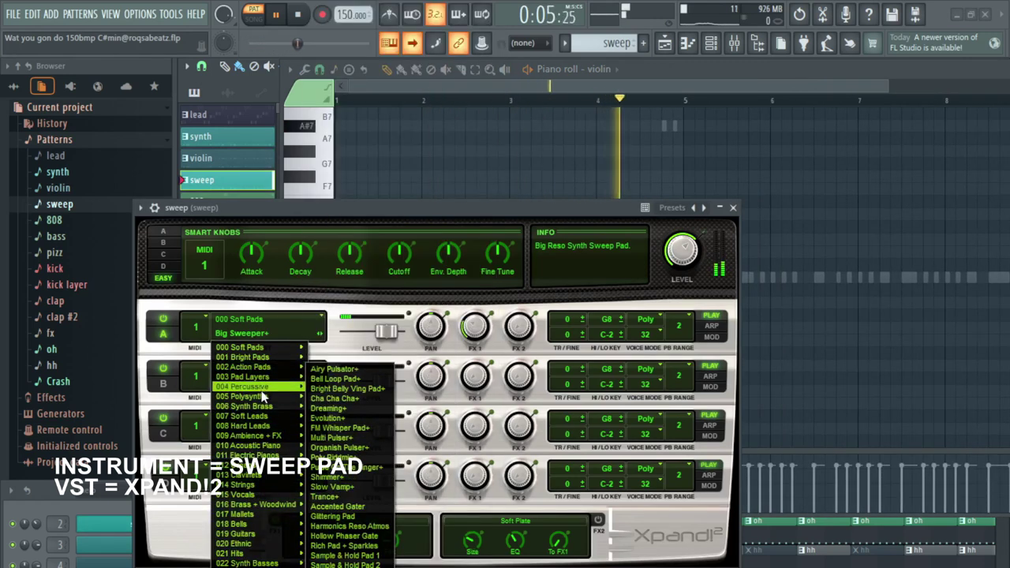
pyautogui.moveTo(263, 351)
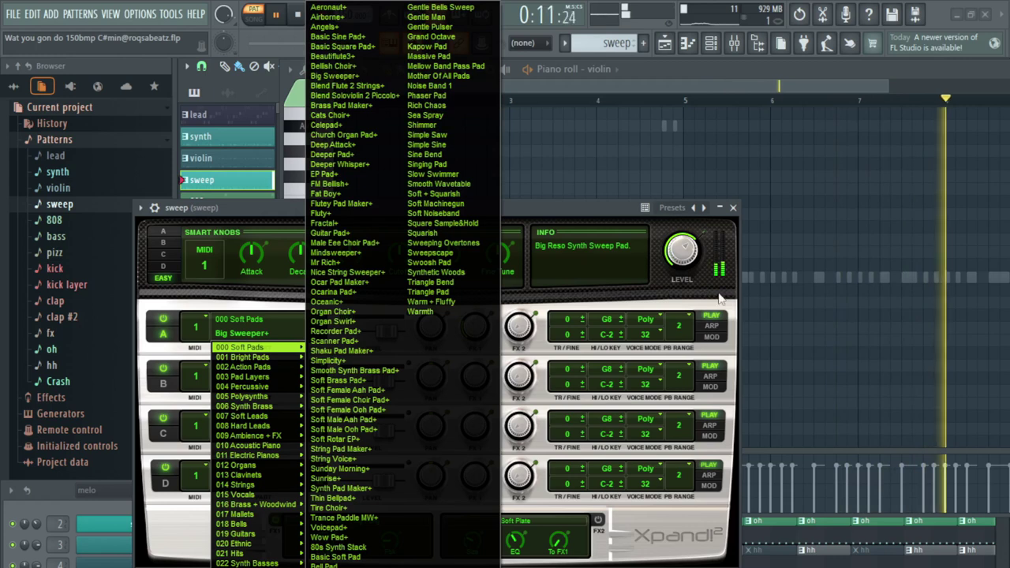
pyautogui.click(733, 208)
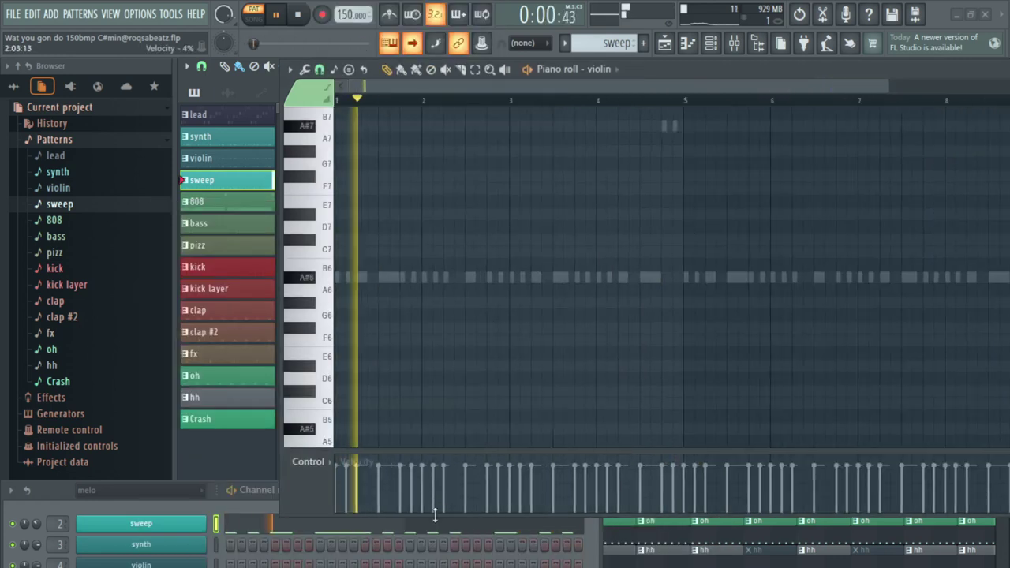
pyautogui.click(284, 531)
pyautogui.scroll(3, 571, 326)
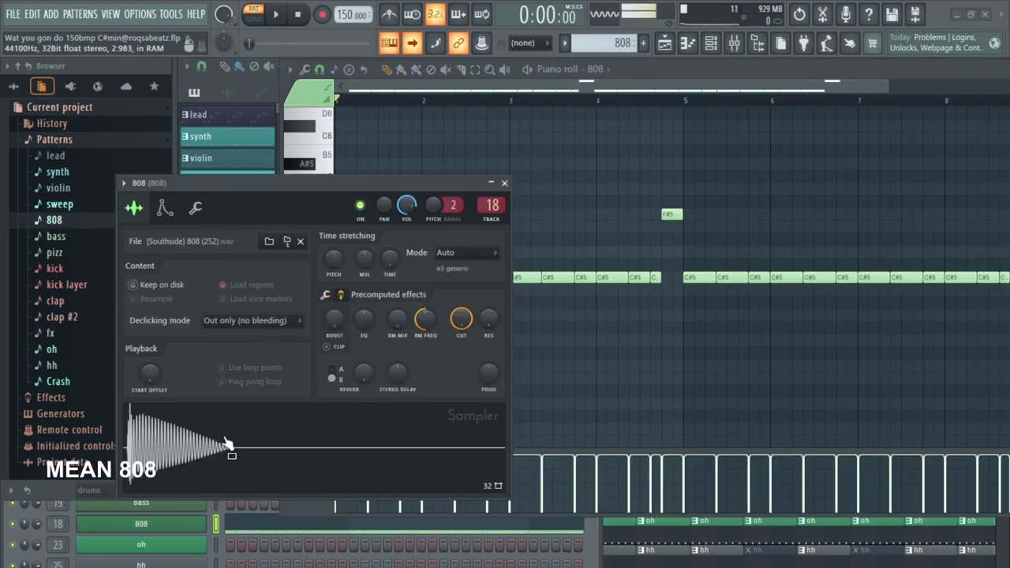
# Step: Close the 808 sampler and show the Fruity parametric EQ 2 in slot 5 of the bass mixer track
pyautogui.click(505, 183)
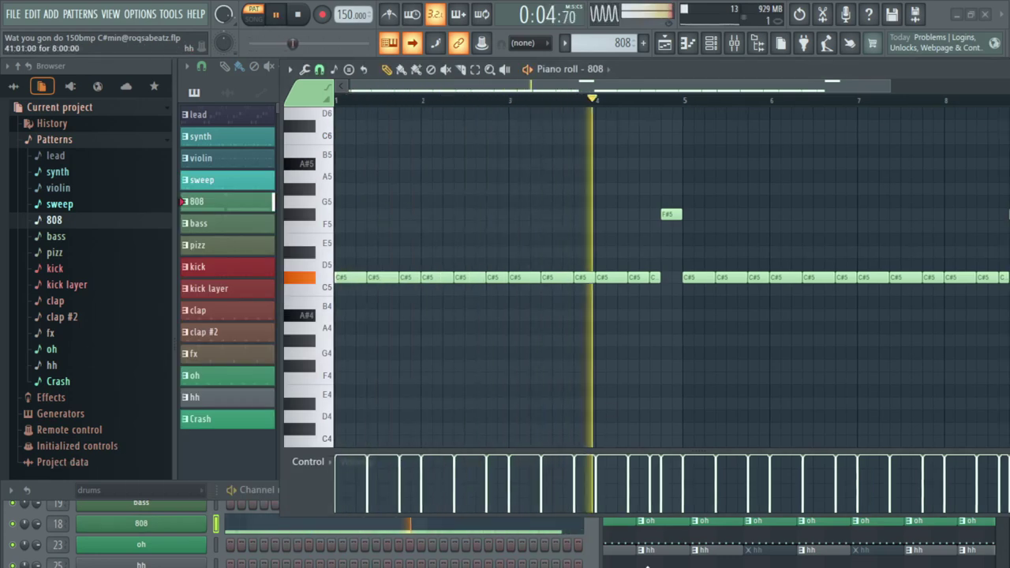
pyautogui.press('F9')
pyautogui.moveTo(635, 432); pyautogui.dragTo(570, 313)
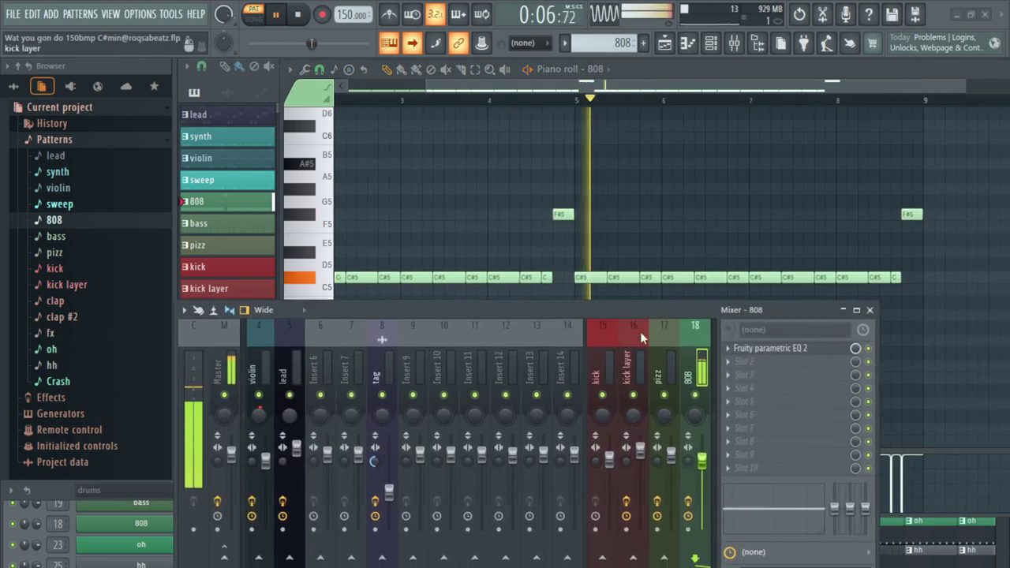
pyautogui.scroll(-5, 640, 332)
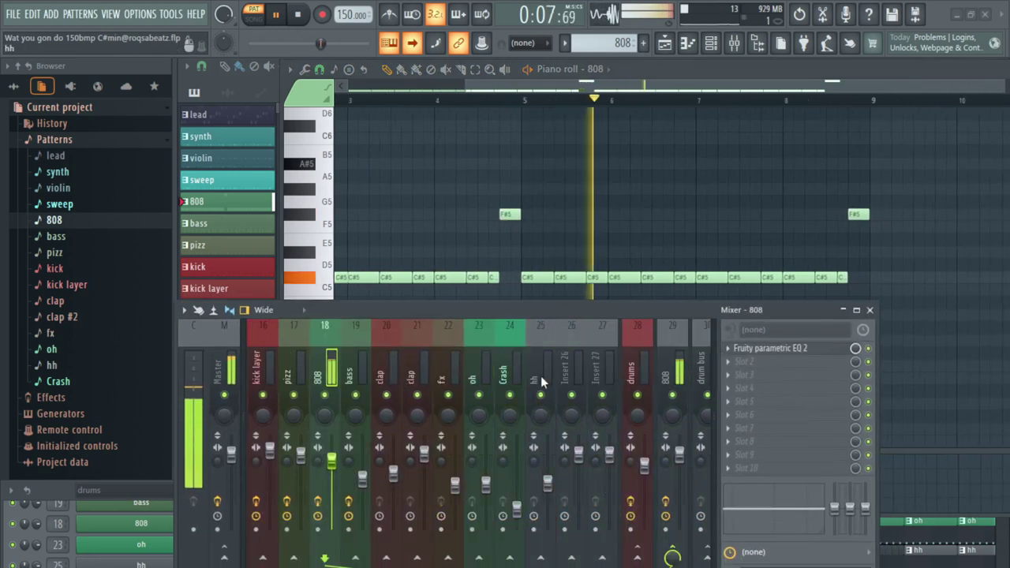
pyautogui.click(365, 376)
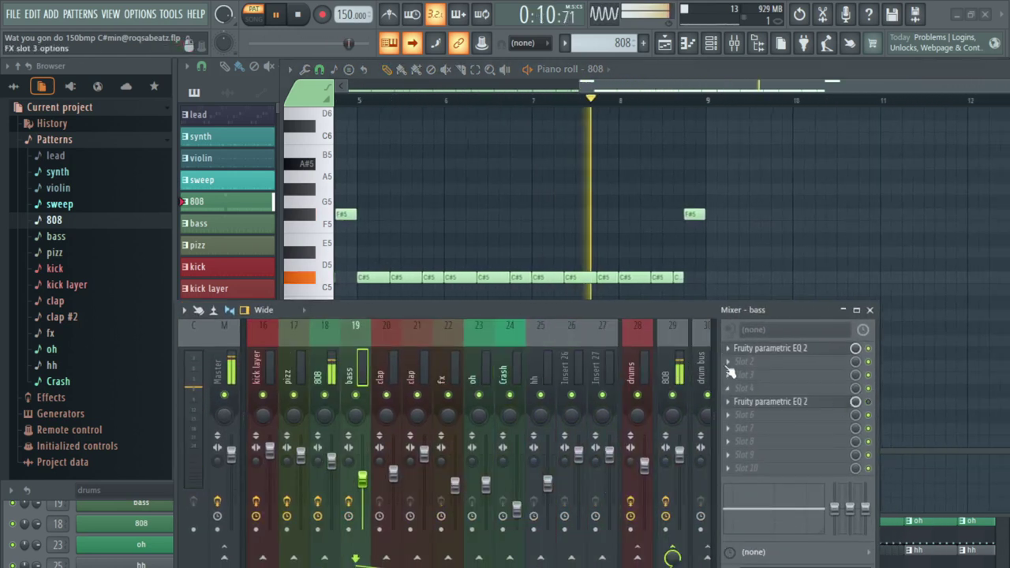
pyautogui.click(818, 402)
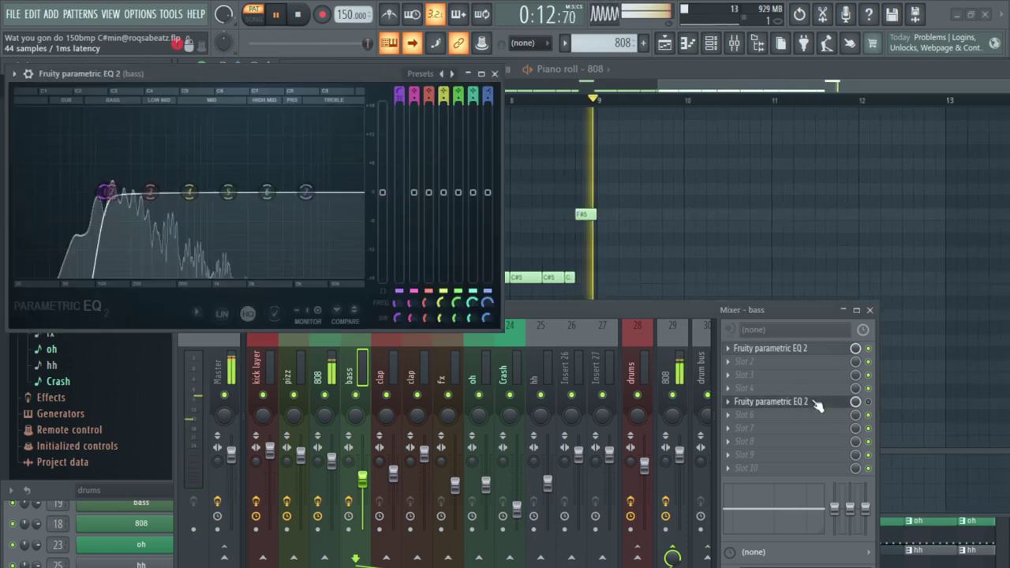
# Step: Compare the bass track with its slot 5 EQ on and off, viewing the slot 1 EQ curve as well
pyautogui.click(869, 402)
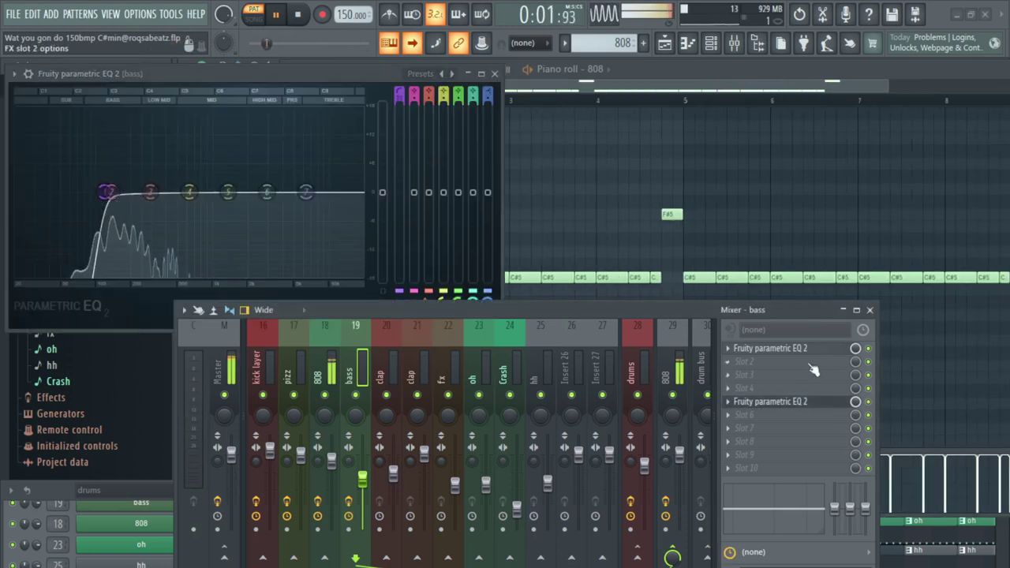
pyautogui.click(806, 354)
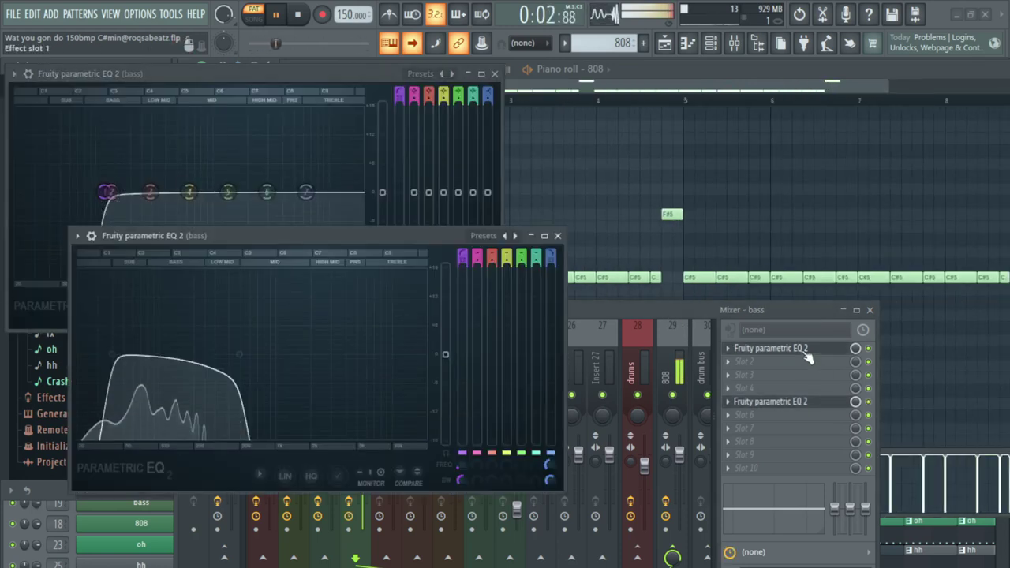
pyautogui.click(870, 401)
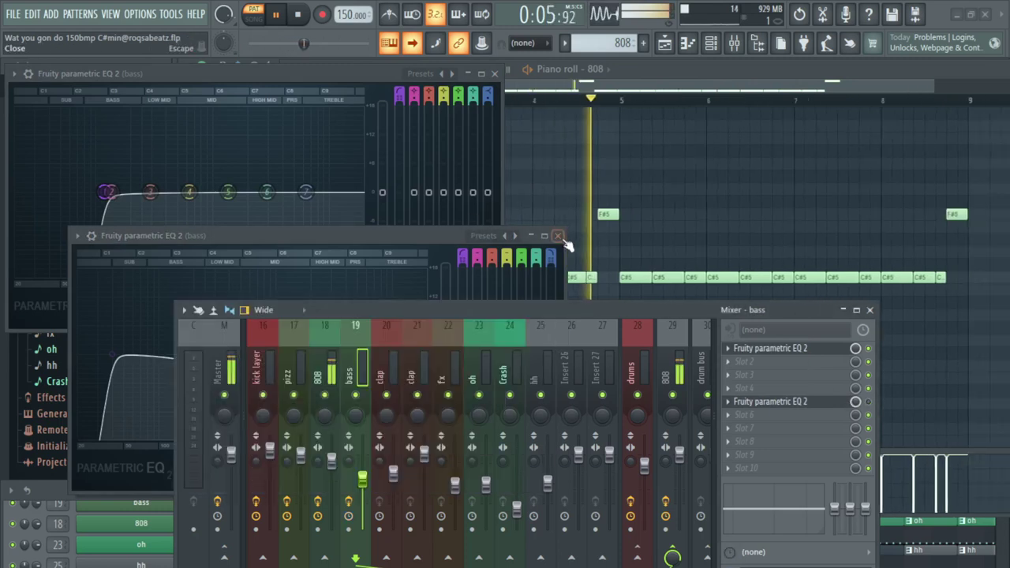
pyautogui.click(557, 236)
pyautogui.click(496, 73)
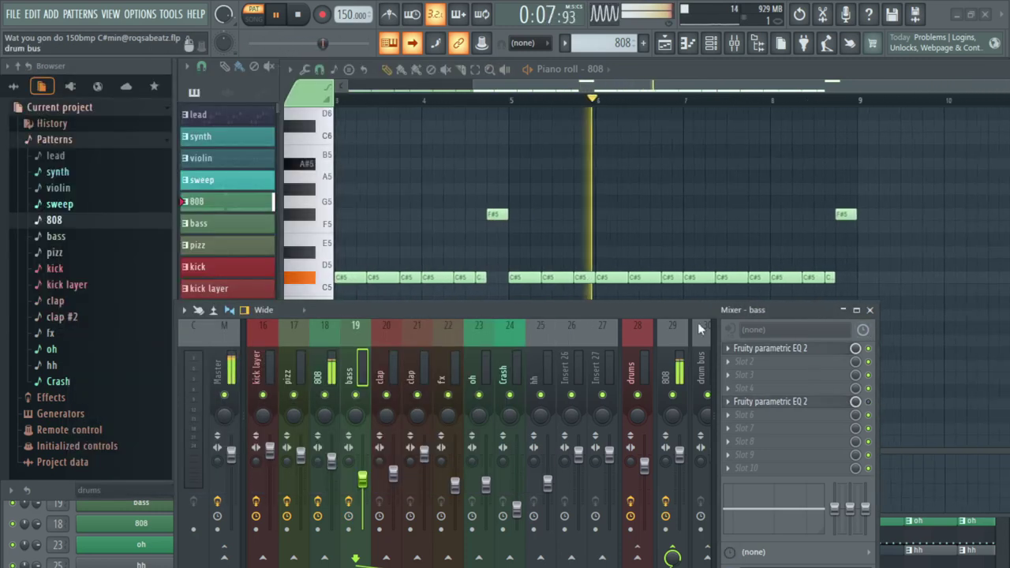
pyautogui.press('F9')
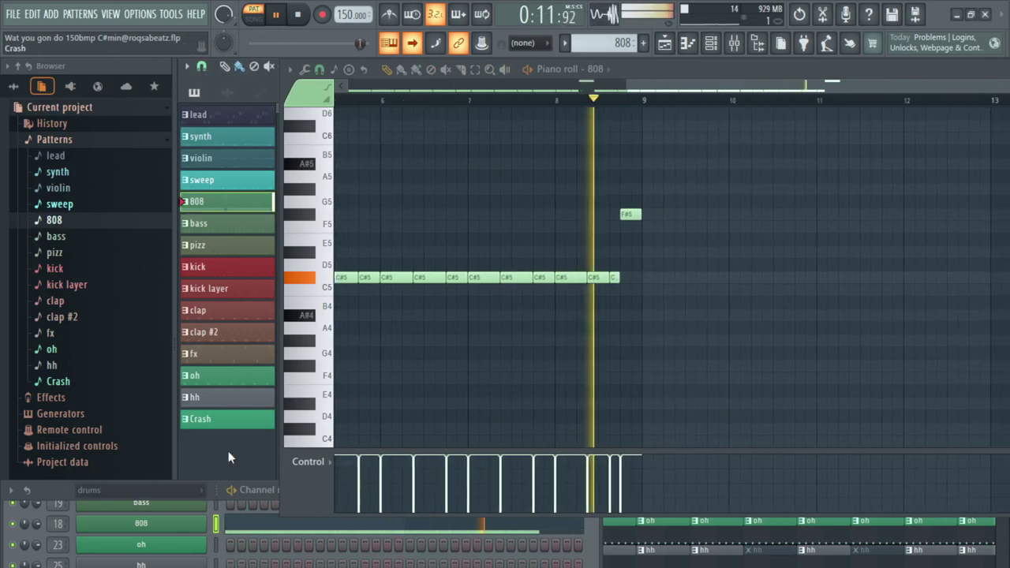
# Step: Switch to the bass pattern and inspect the sample loaded in its sampler channel
pyautogui.click(236, 229)
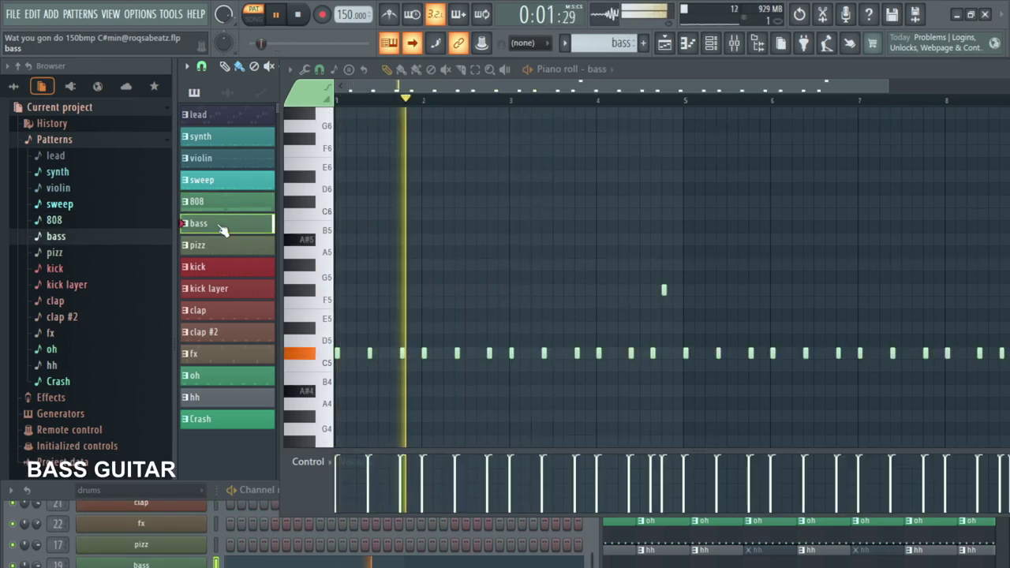
pyautogui.click(157, 565)
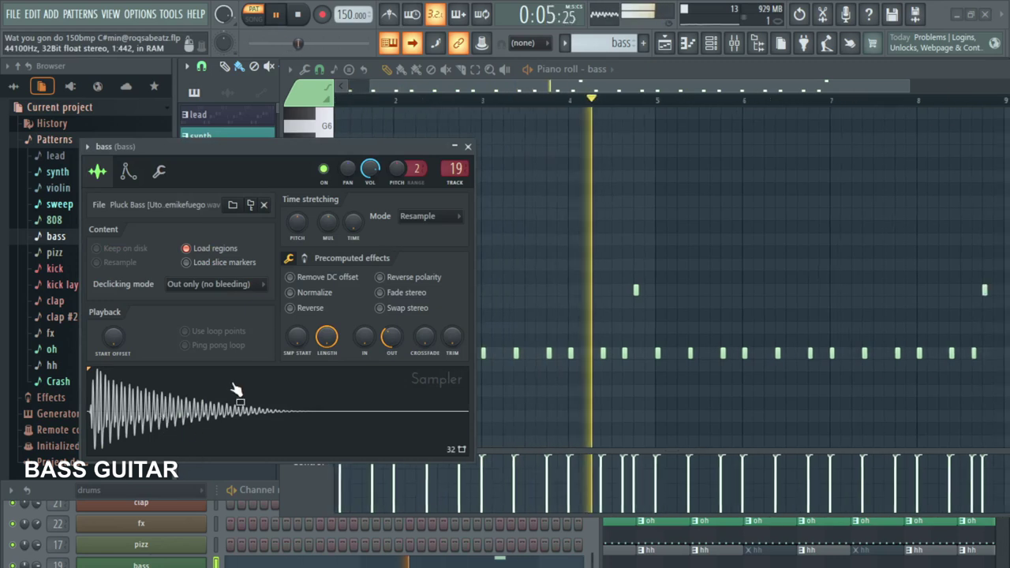
pyautogui.click(468, 148)
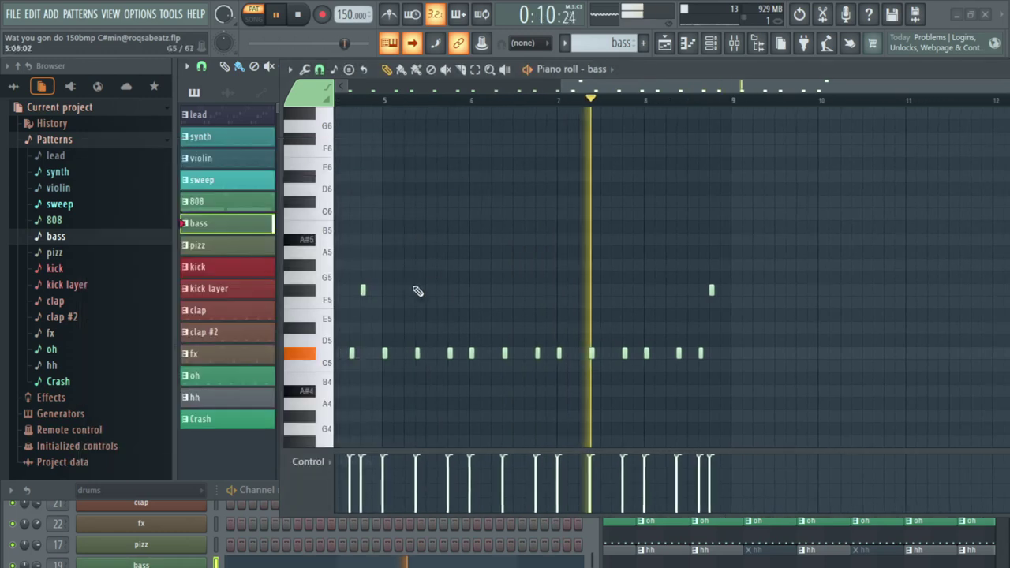
# Step: Switch to the pizz pattern and show its low C# notes in the piano roll
pyautogui.click(201, 250)
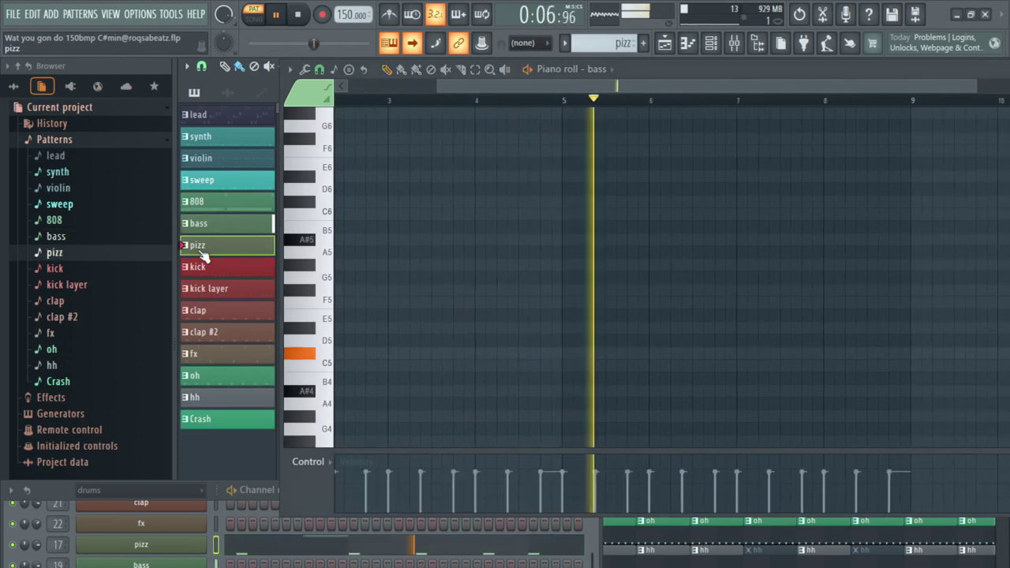
pyautogui.click(276, 546)
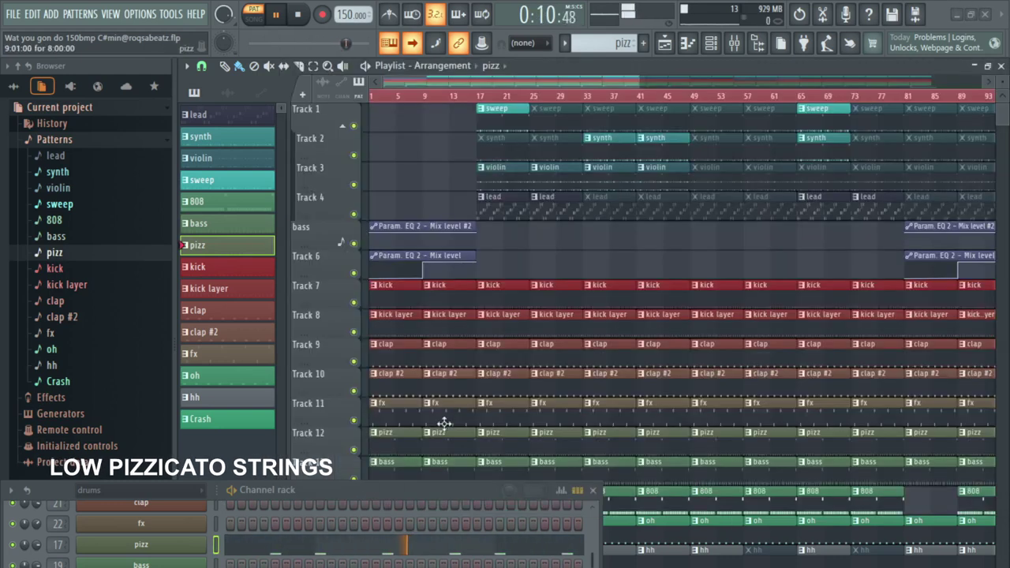
pyautogui.click(355, 559)
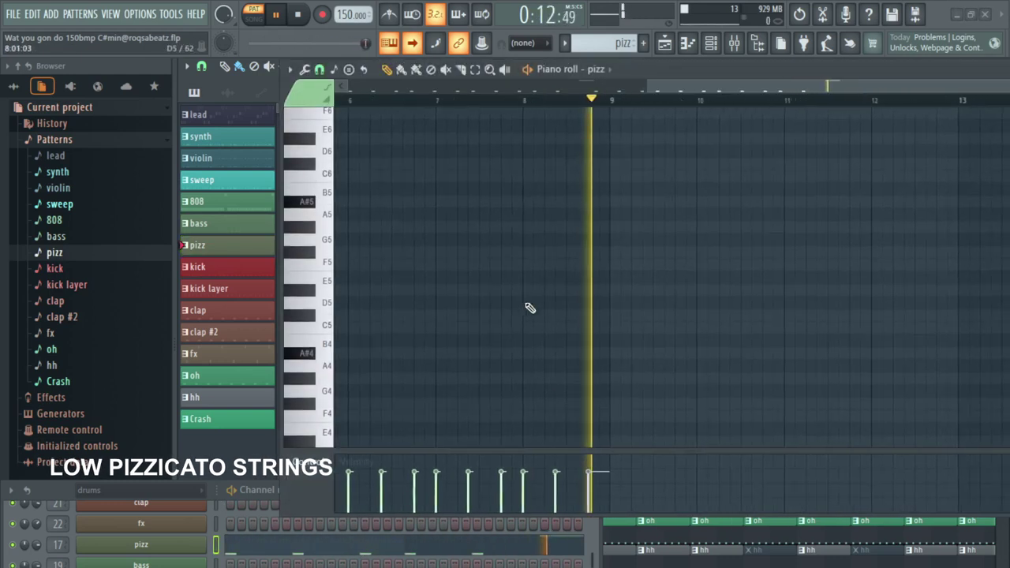
pyautogui.scroll(10, 445, 321)
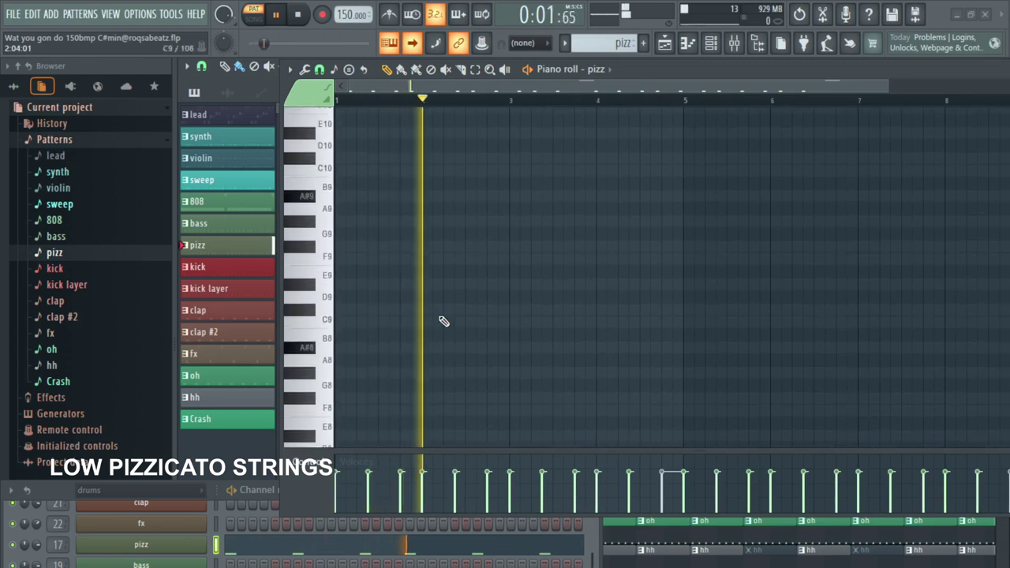
pyautogui.scroll(-18, 445, 321)
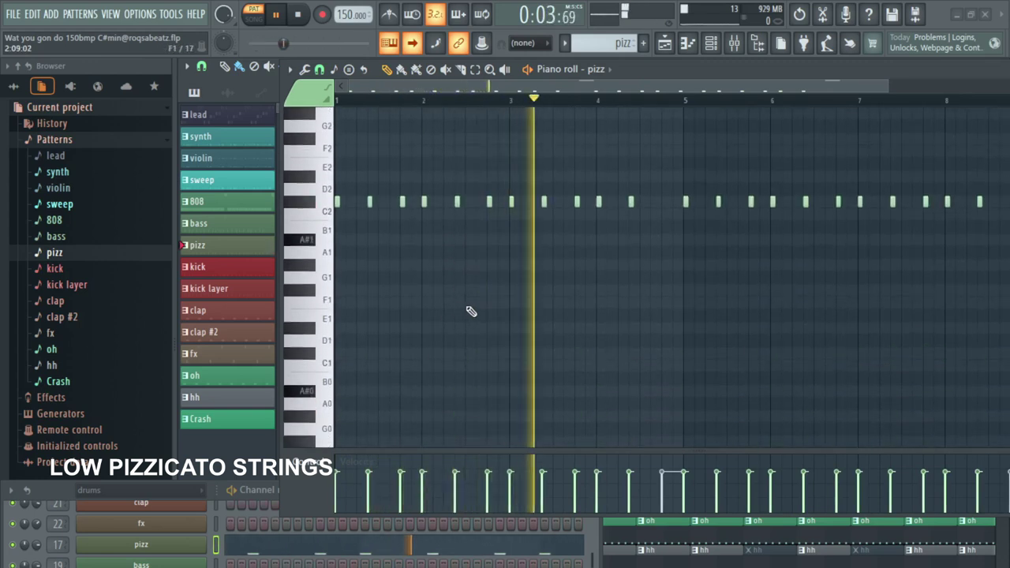
pyautogui.scroll(-2, 469, 311)
pyautogui.scroll(5, 490, 330)
pyautogui.scroll(-3, 542, 331)
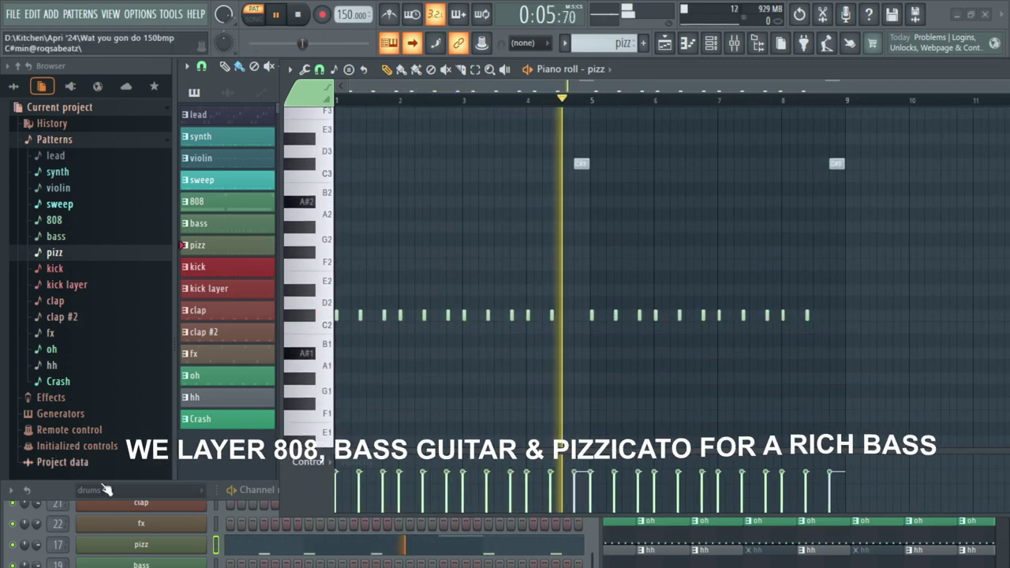
# Step: Show the pizz channel's Xpand!2 instrument, browse 014 Strings in part A, and close the plugin
pyautogui.click(139, 546)
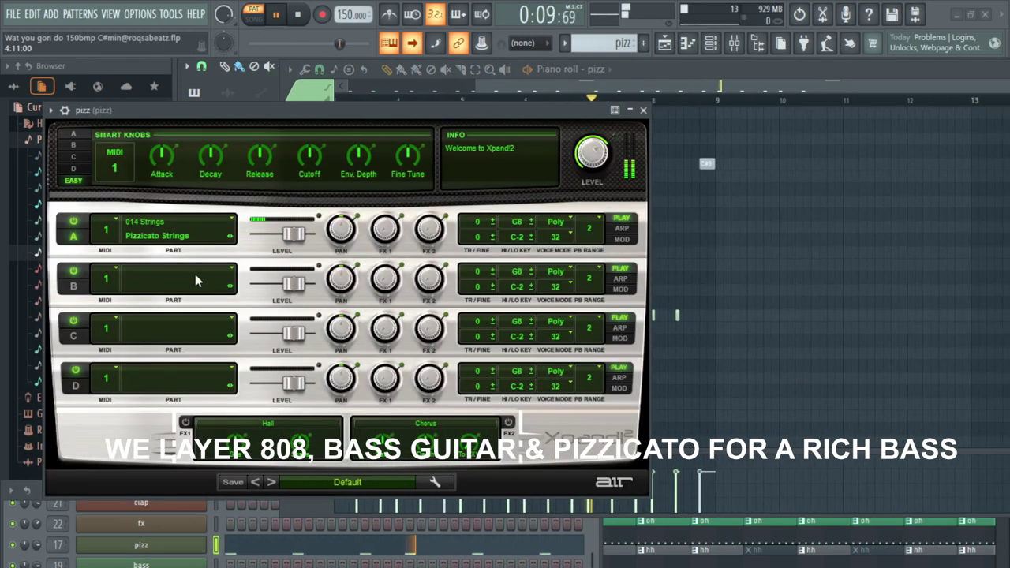
pyautogui.click(155, 231)
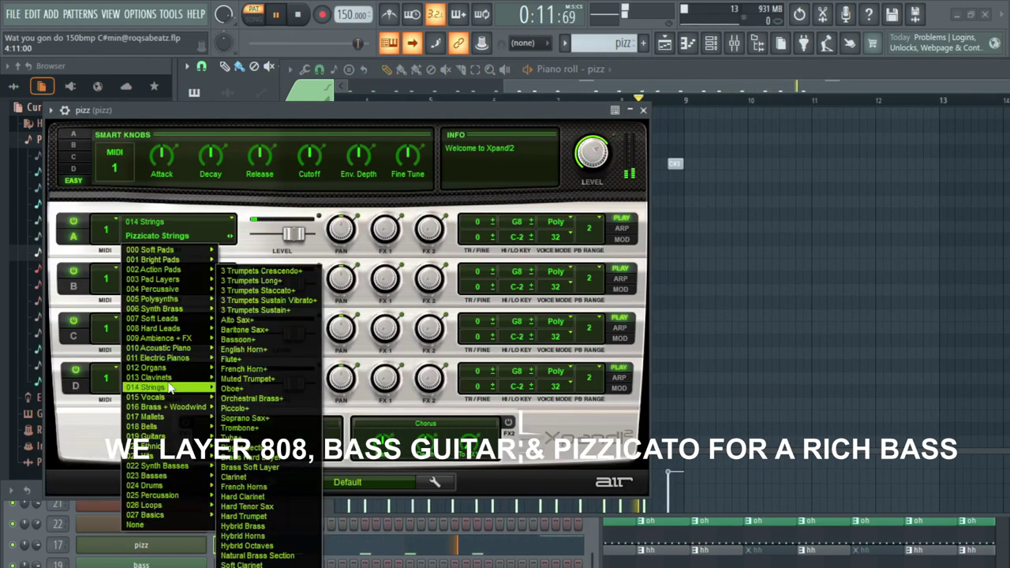
pyautogui.moveTo(166, 389)
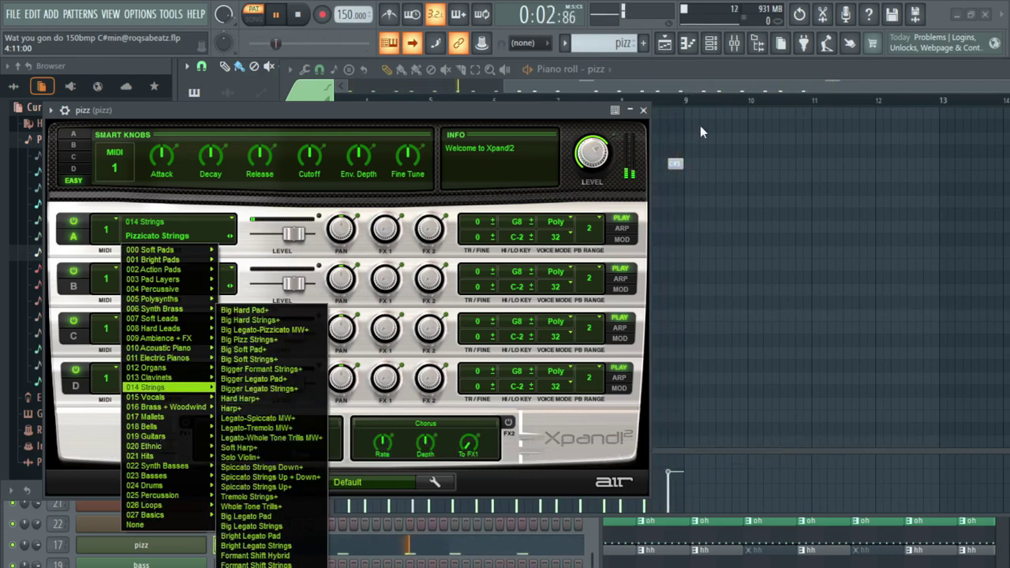
pyautogui.click(644, 111)
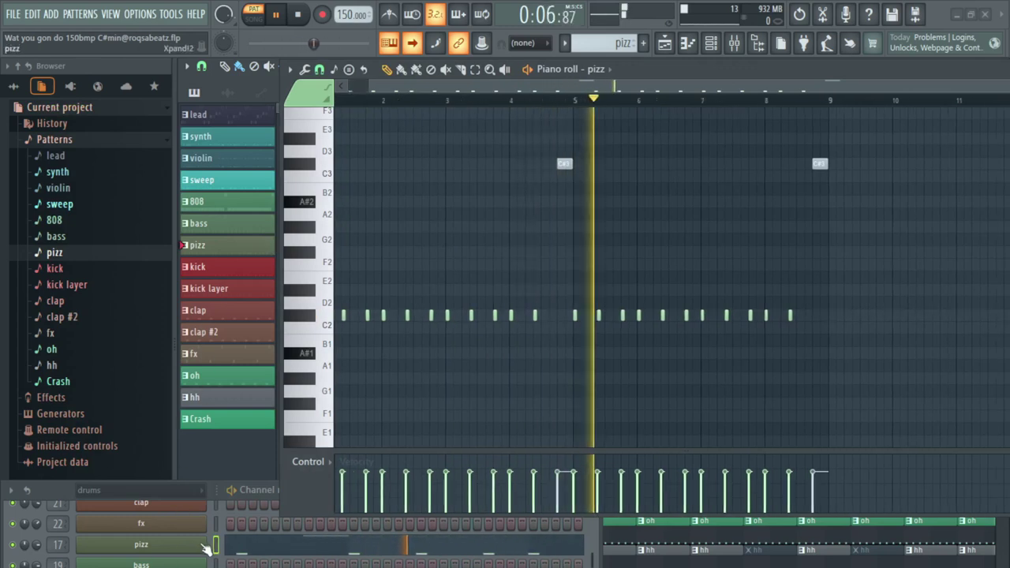
# Step: Switch to the kick pattern and show its C5 notes in the piano roll
pyautogui.scroll(2, 217, 553)
pyautogui.scroll(3, 229, 556)
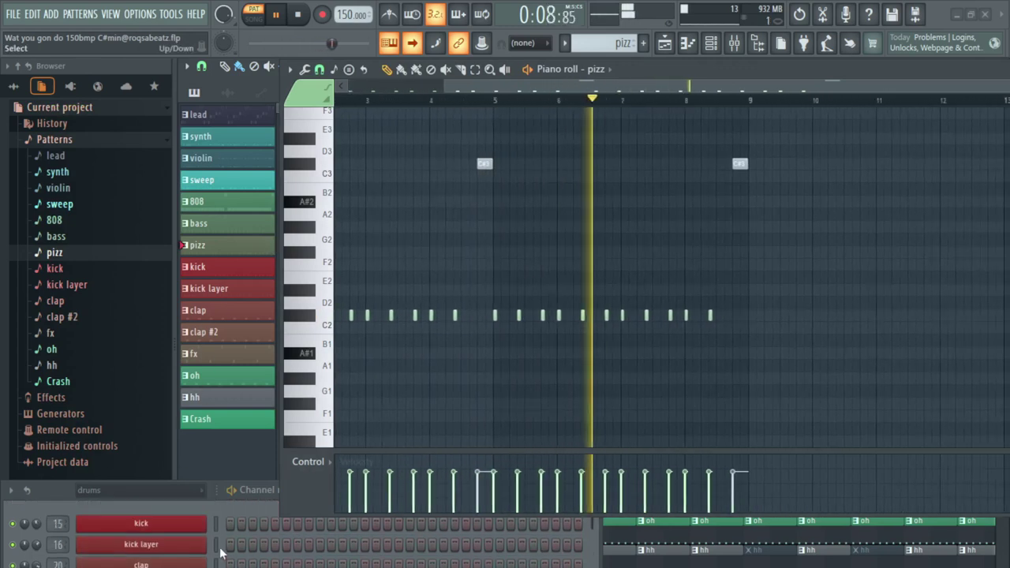
pyautogui.click(230, 269)
pyautogui.scroll(4, 428, 315)
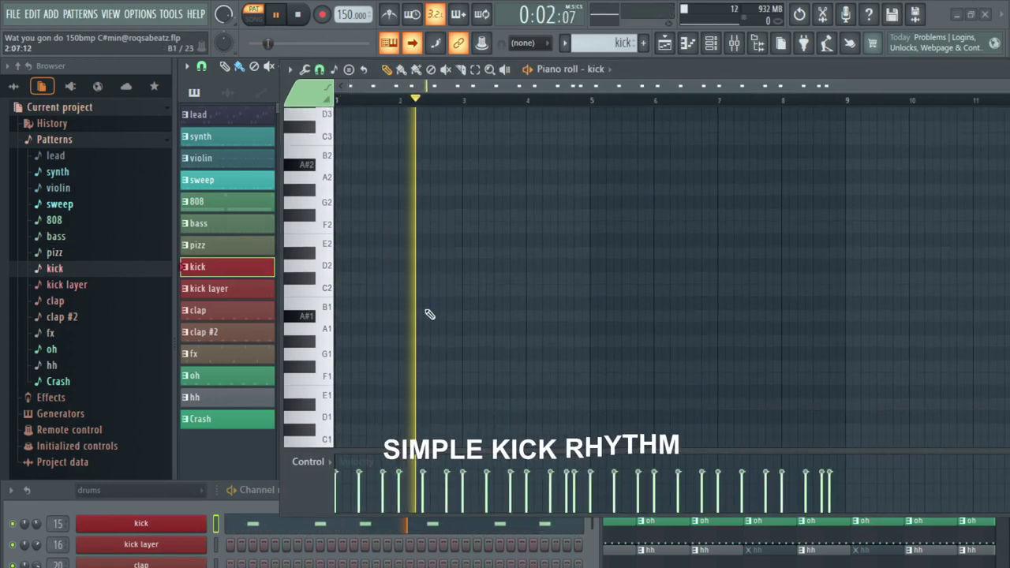
pyautogui.scroll(3, 430, 315)
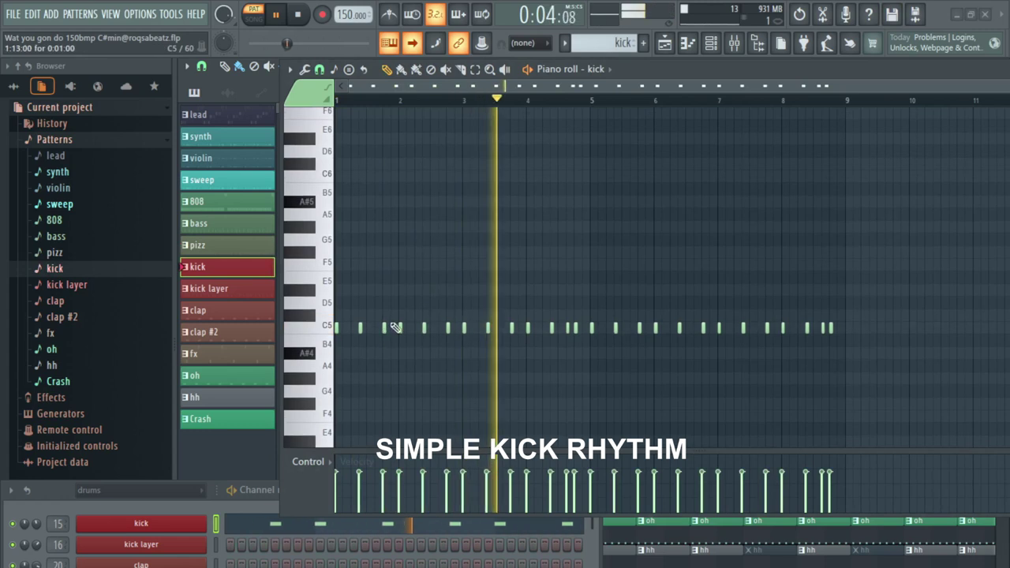
# Step: Inspect the kick channel's sample and the second page of its precomputed effects, and close the sampler
pyautogui.click(141, 525)
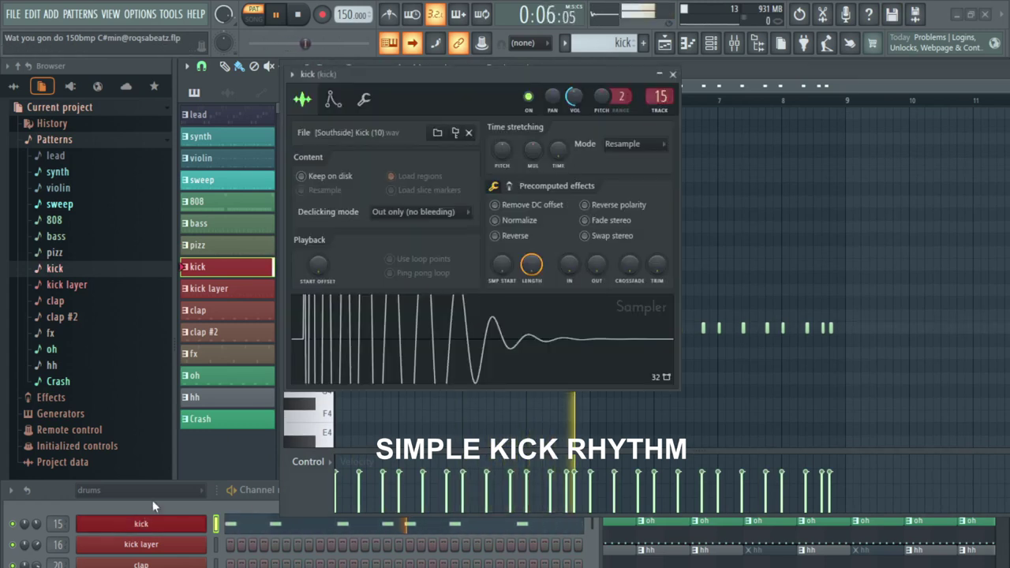
pyautogui.click(510, 186)
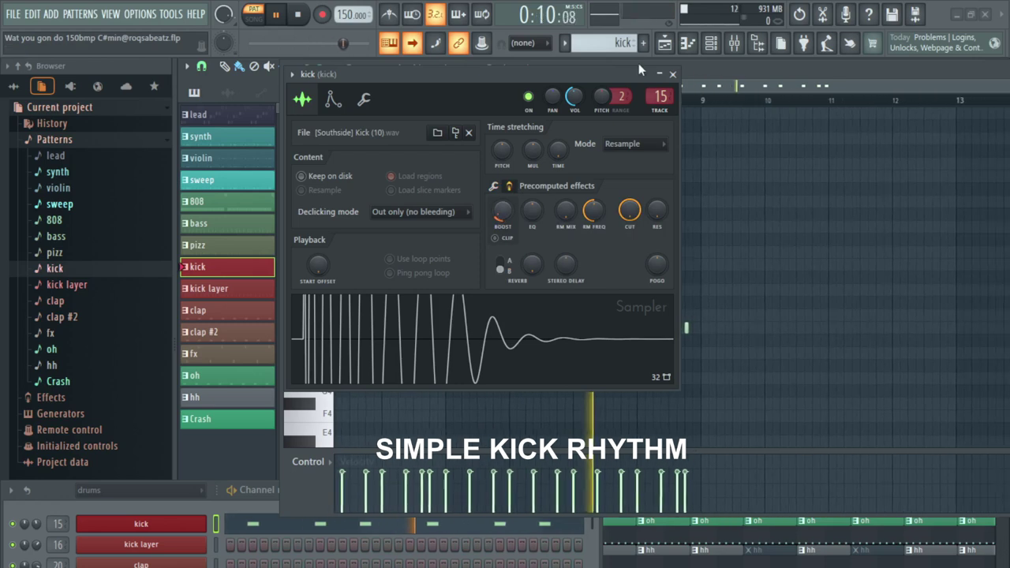
pyautogui.click(673, 74)
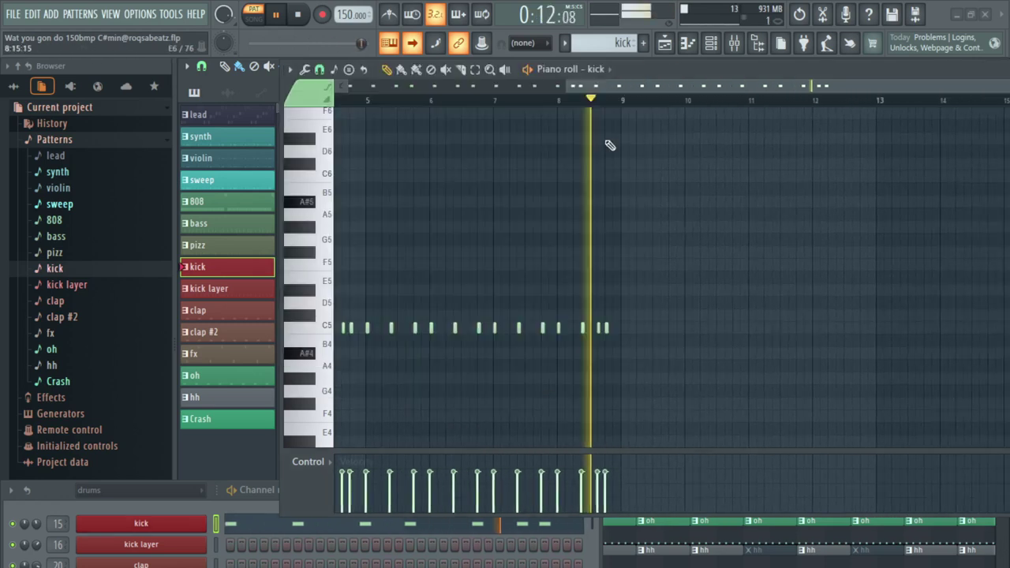
# Step: View the clap pattern, and show the notes of the layered clap #2 pattern in the piano roll
pyautogui.click(230, 315)
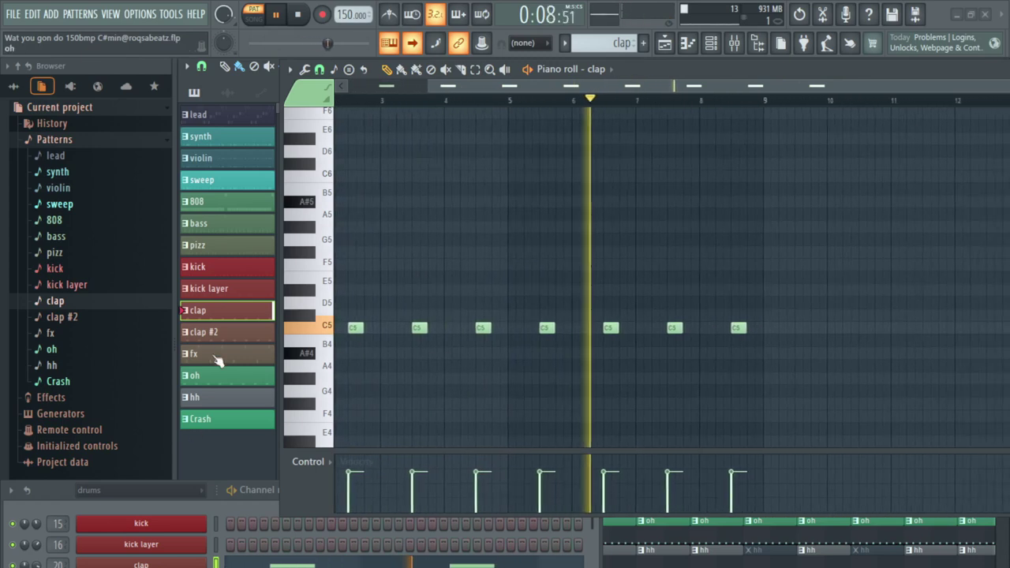
pyautogui.click(226, 331)
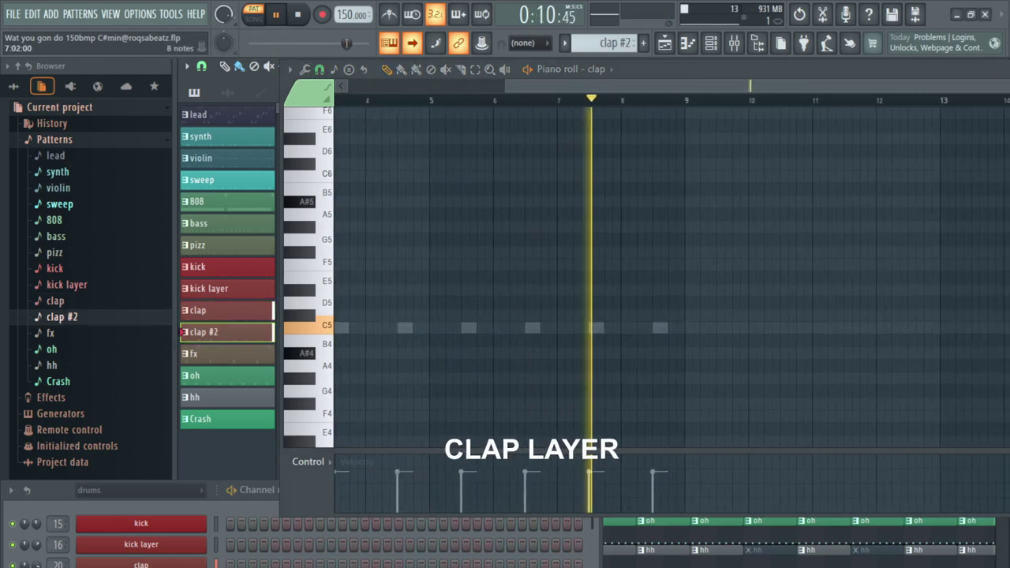
pyautogui.click(353, 565)
pyautogui.scroll(-1, 634, 317)
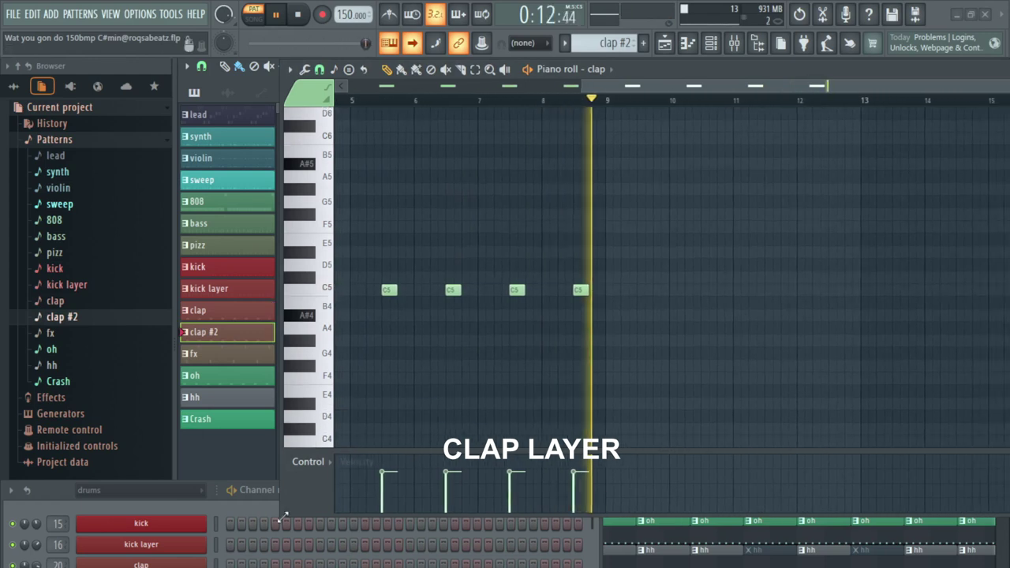
pyautogui.scroll(-1, 252, 517)
pyautogui.scroll(1, 254, 524)
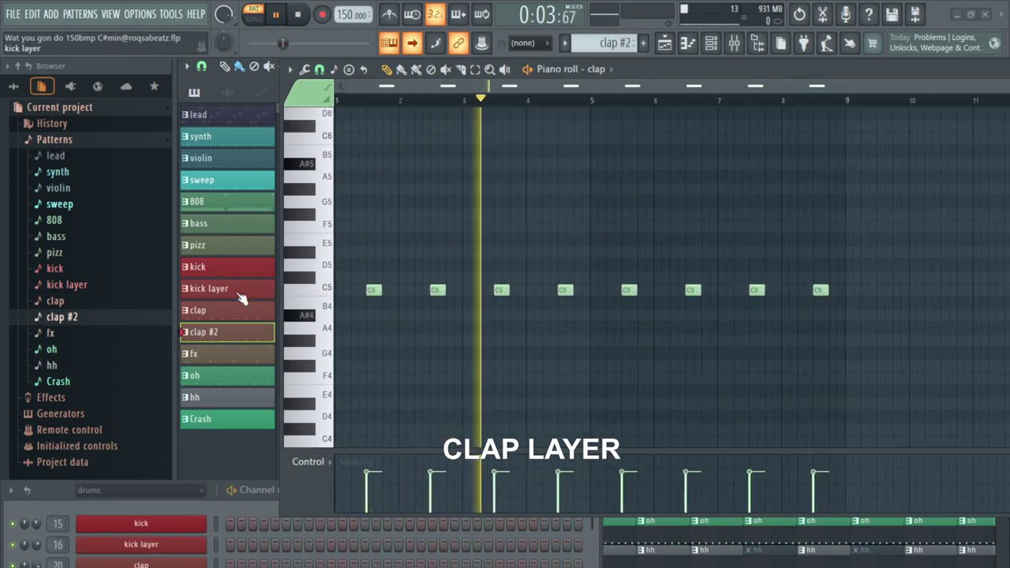
# Step: Switch to the kick layer pattern and show its notes in the piano roll
pyautogui.click(239, 294)
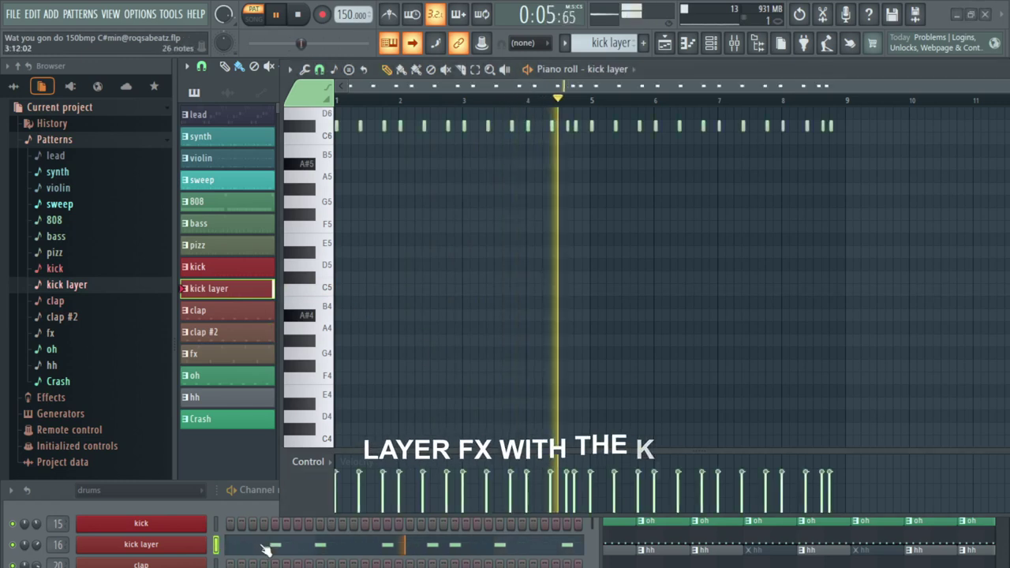
pyautogui.scroll(3, 609, 225)
pyautogui.press('F5')
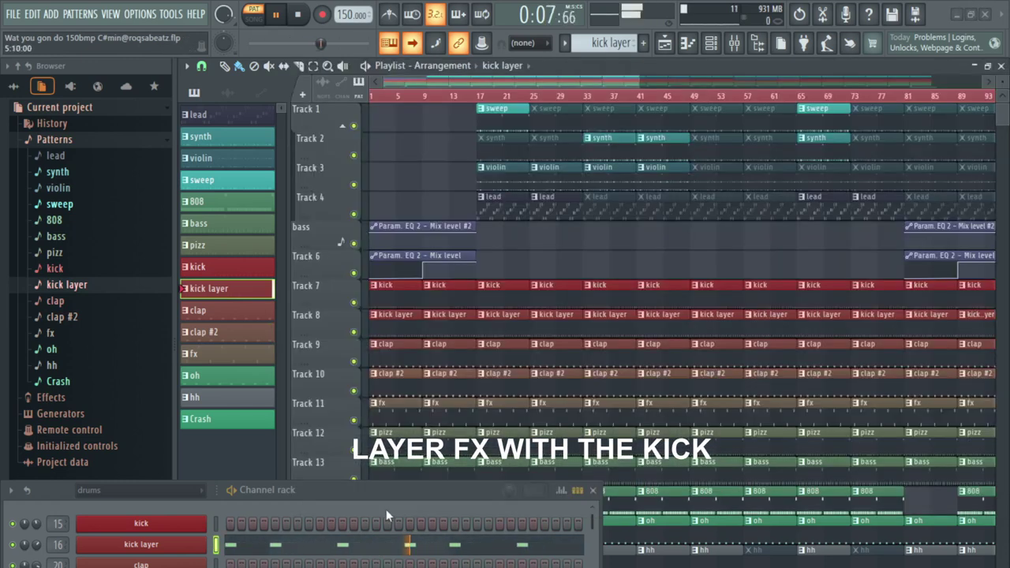
pyautogui.click(357, 552)
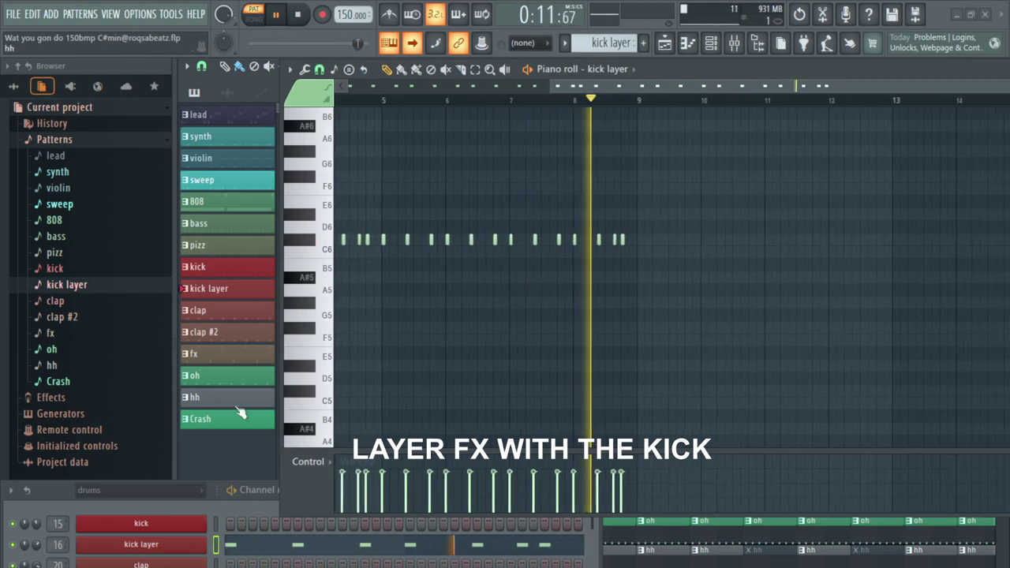
# Step: Switch to the fx pattern, view its notes, and inspect the sample loaded in its sampler channel
pyautogui.click(251, 507)
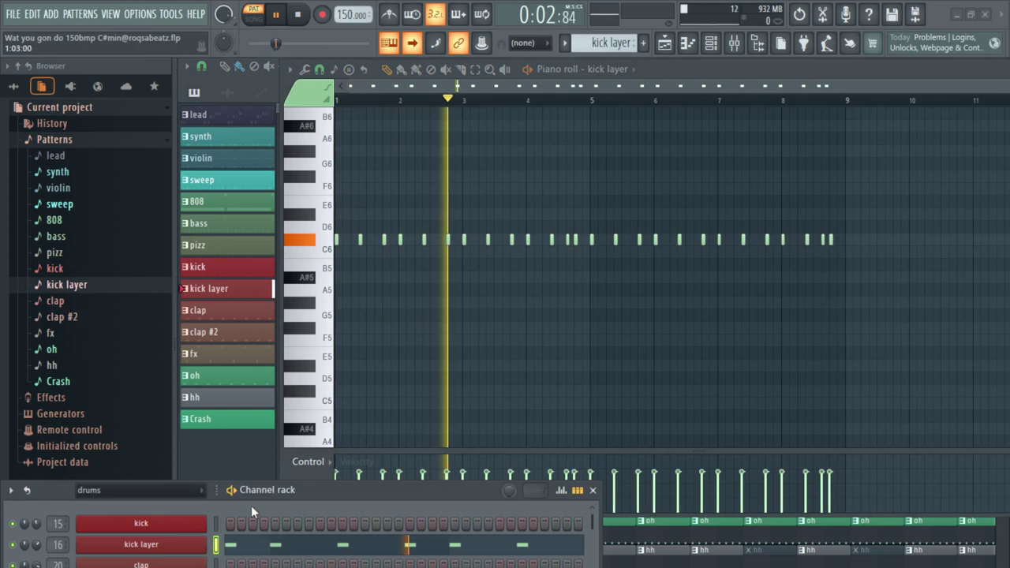
pyautogui.scroll(-3, 225, 553)
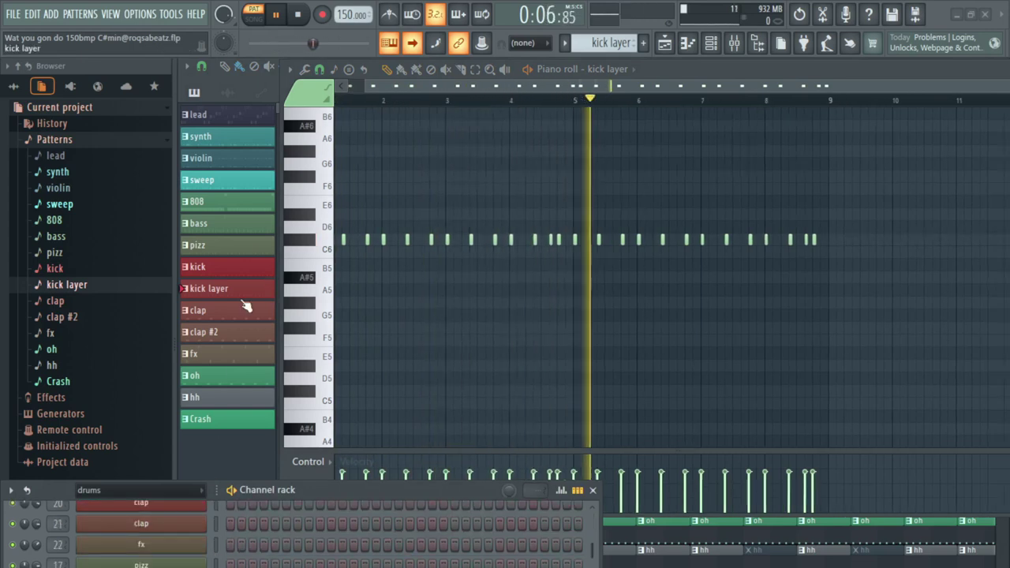
pyautogui.click(224, 357)
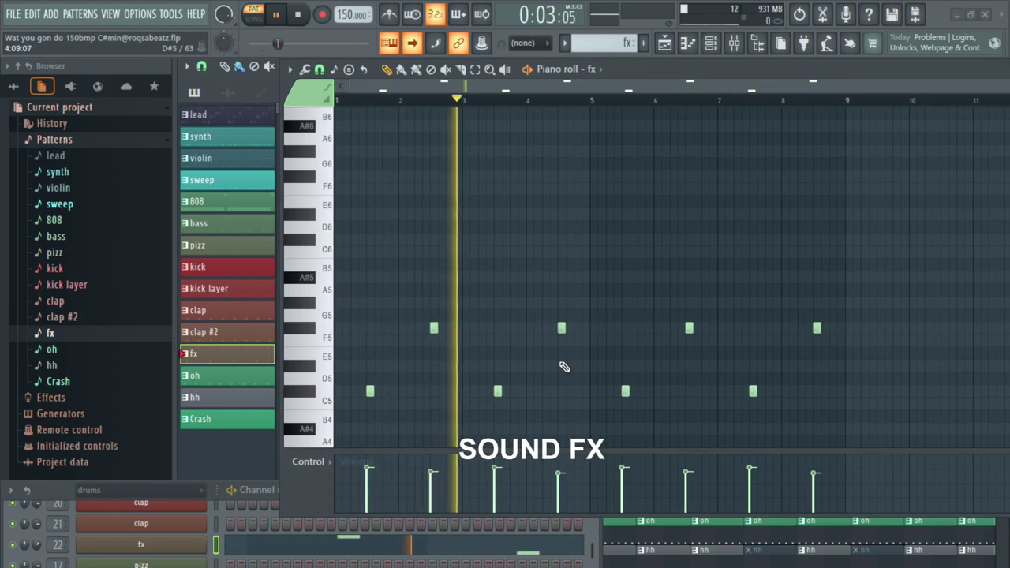
pyautogui.click(163, 547)
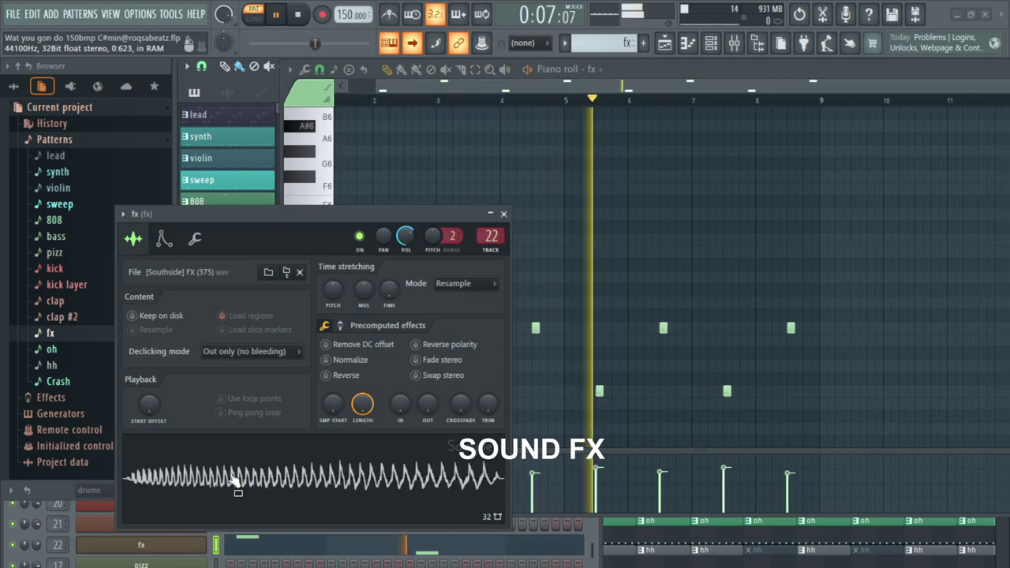
pyautogui.click(504, 214)
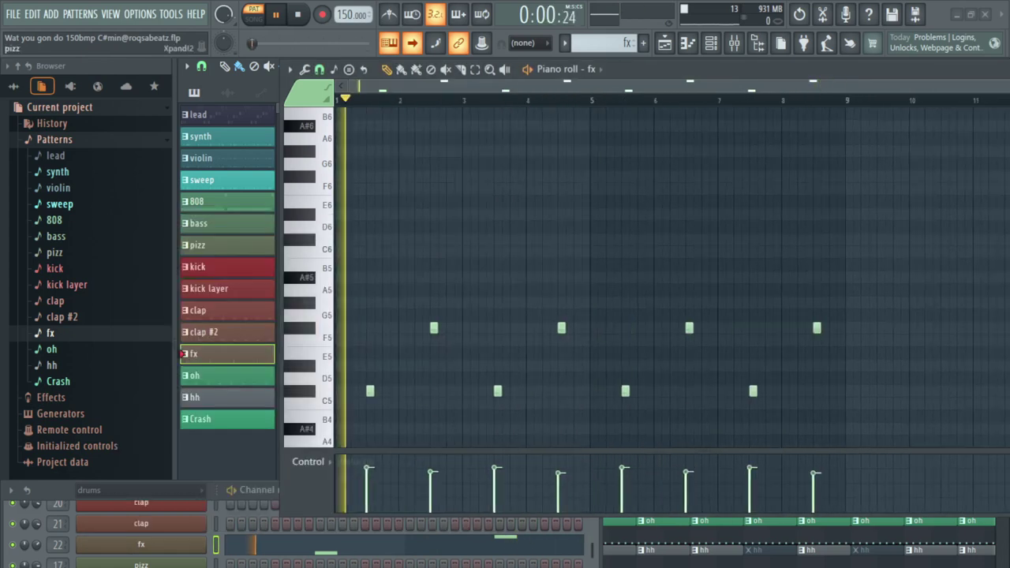
# Step: Switch to the Crash pattern and show its single C5 note in the piano roll
pyautogui.click(227, 419)
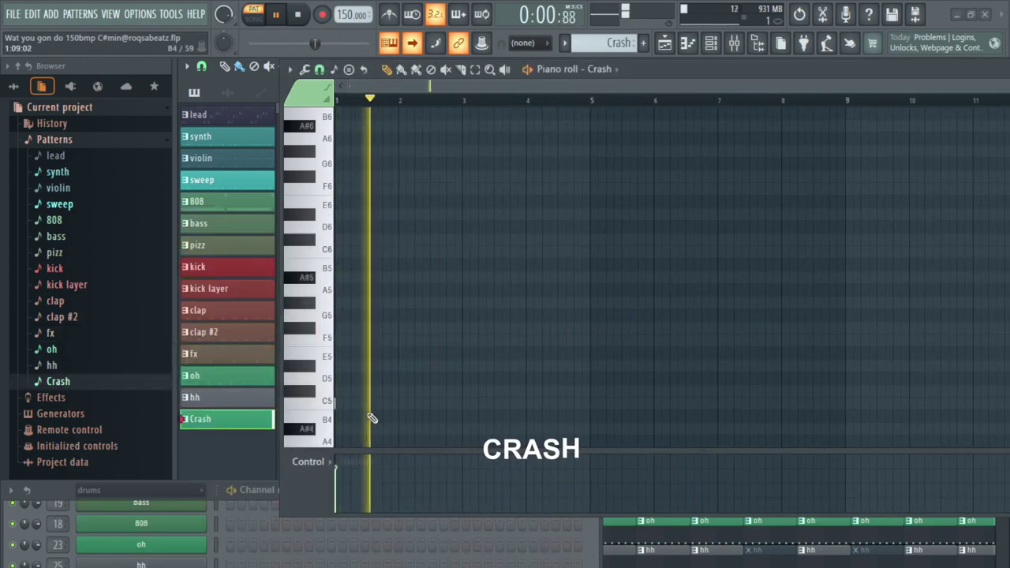
pyautogui.scroll(-2, 369, 412)
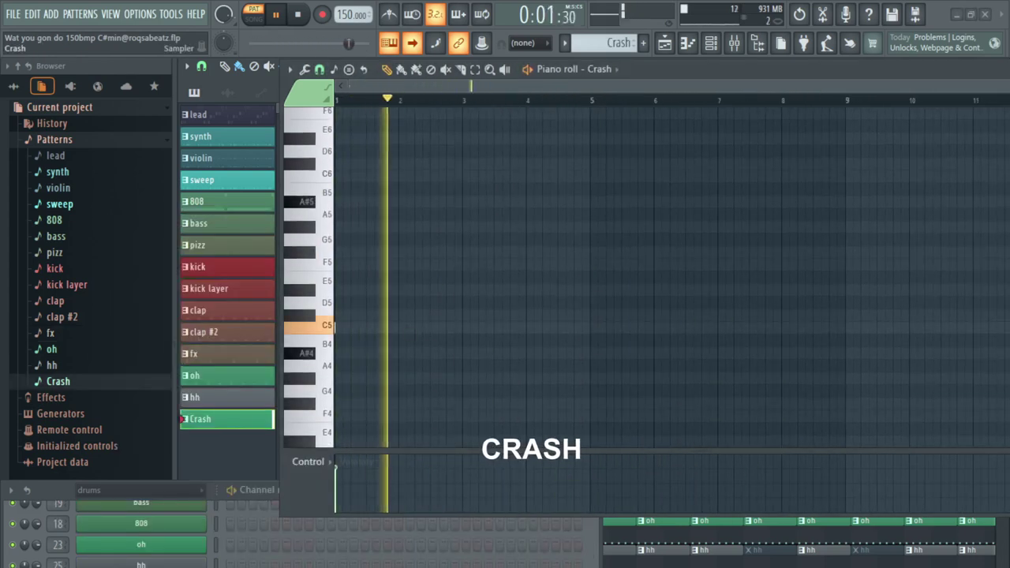
# Step: Switch to the hh pattern, view its notes and velocities, and inspect the sample loaded in its sampler channel
pyautogui.click(221, 397)
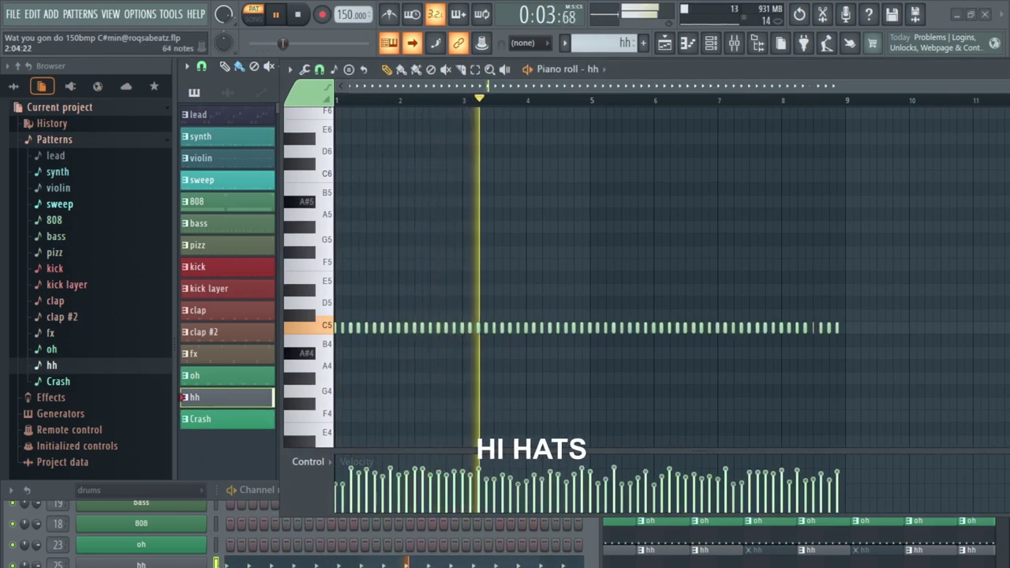
pyautogui.click(186, 566)
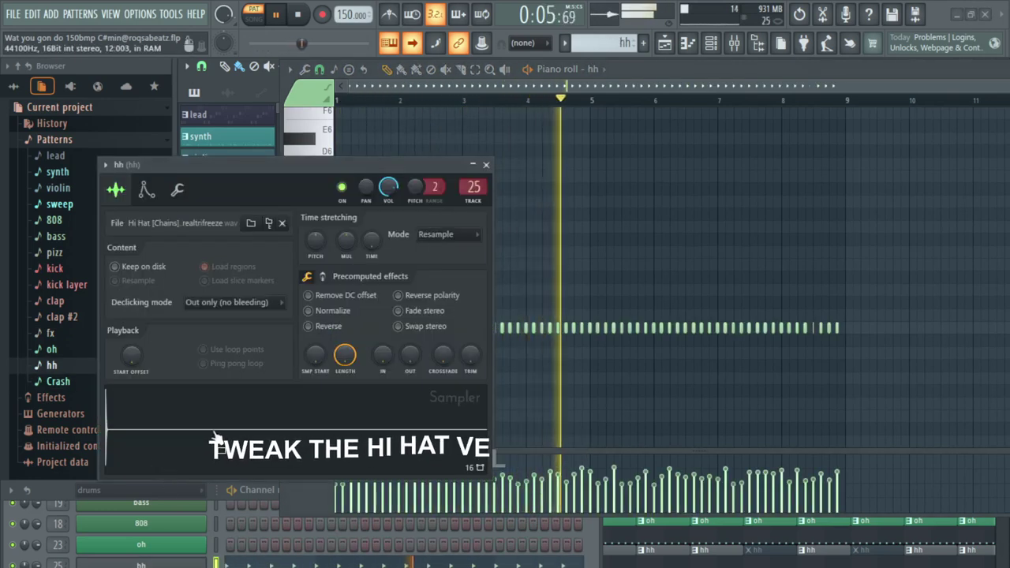
pyautogui.click(486, 166)
# Step: Show the hi-hat channel's Fill each 2 steps option without applying it, and switch to the oh pattern
pyautogui.rightClick(201, 565)
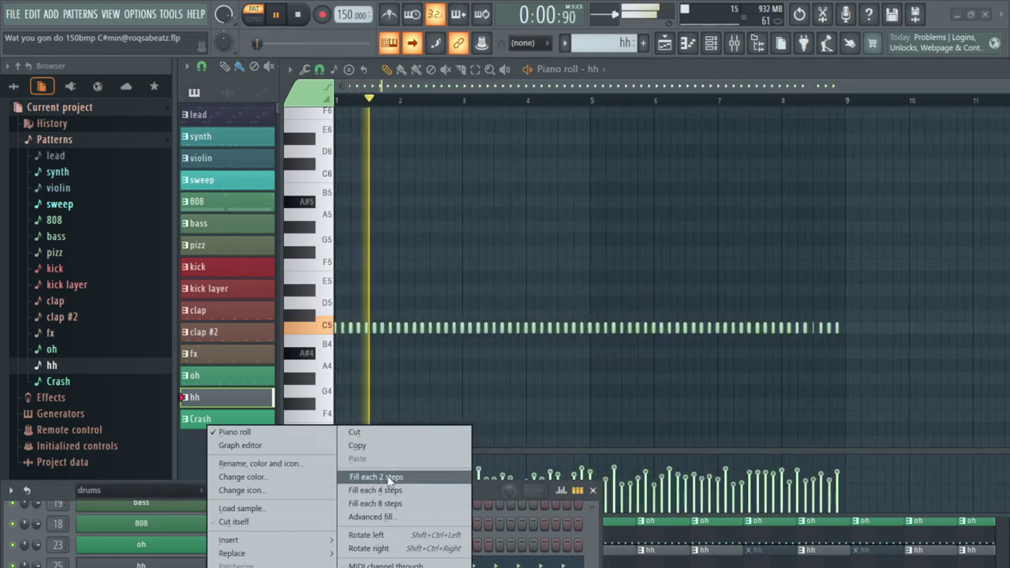
pyautogui.click(192, 456)
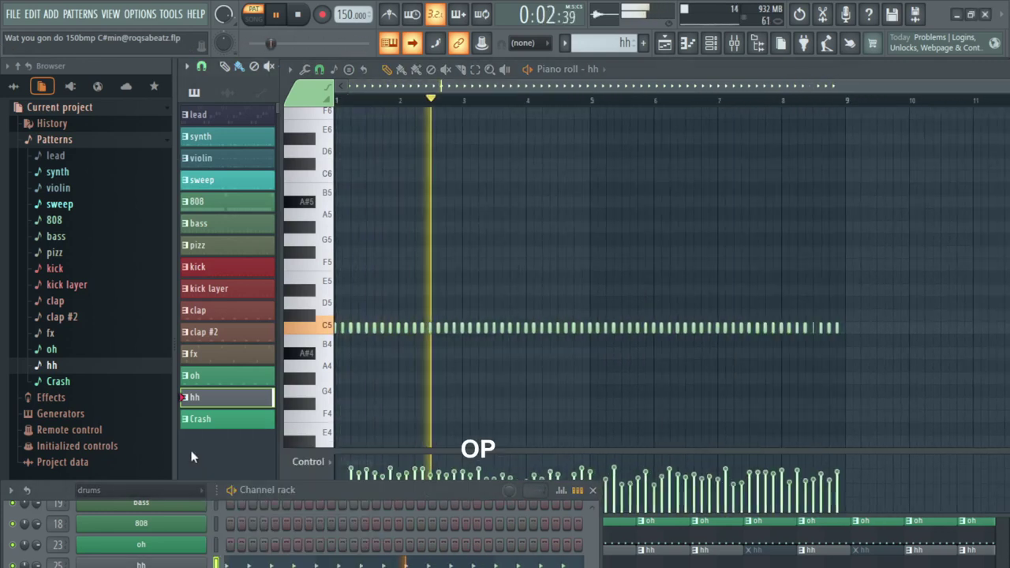
pyautogui.click(214, 378)
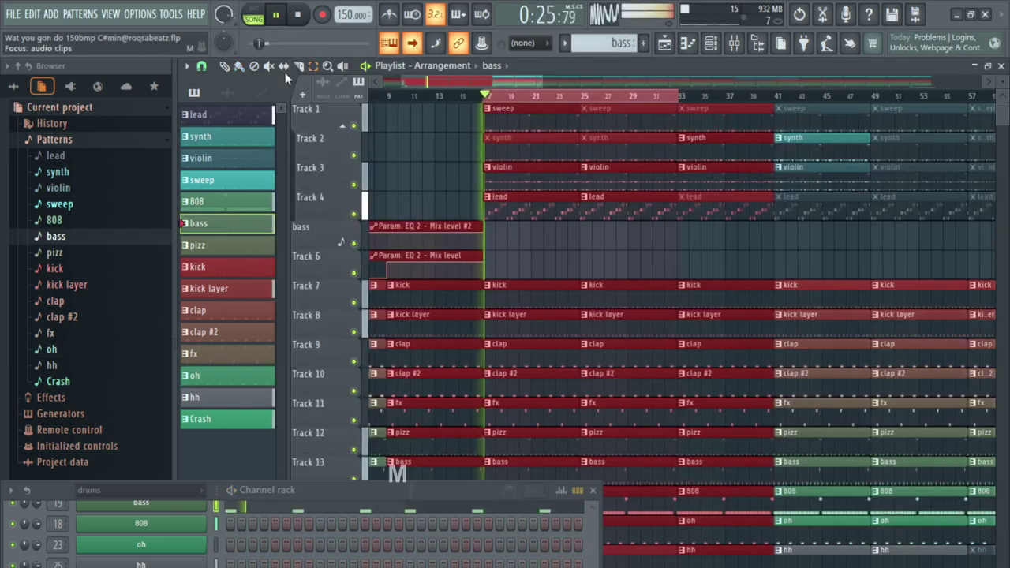
# Step: Set the playlist snap to Bar and select the arrangement from bar 17 to bar 33
pyautogui.click(201, 66)
pyautogui.click(220, 277)
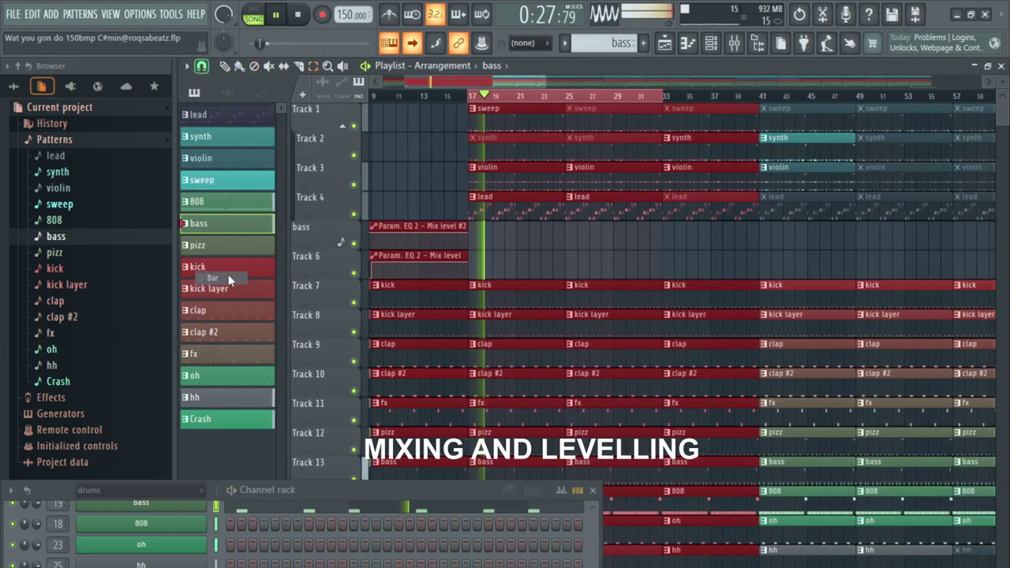
pyautogui.moveTo(466, 96); pyautogui.dragTo(641, 103)
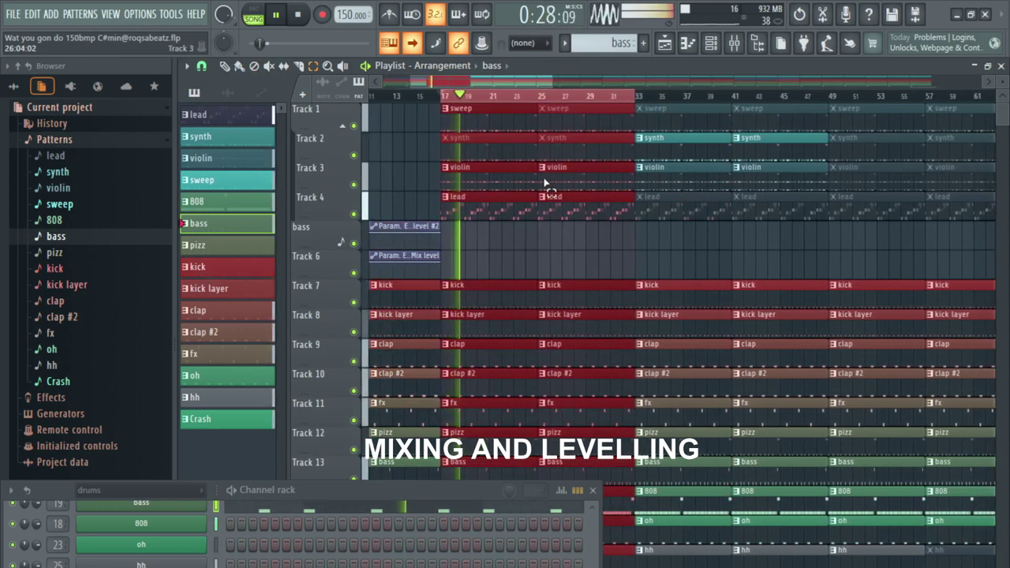
# Step: Bring up the mixer alongside the playlist and look through its tracks from the drums back to the melo bus
pyautogui.moveTo(436, 492); pyautogui.dragTo(529, 428)
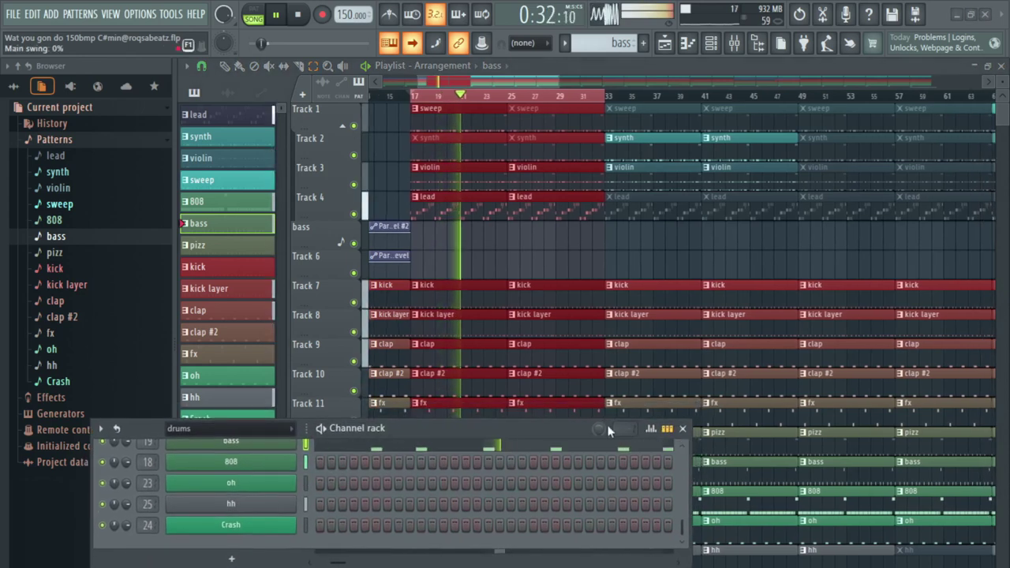
pyautogui.press('F9')
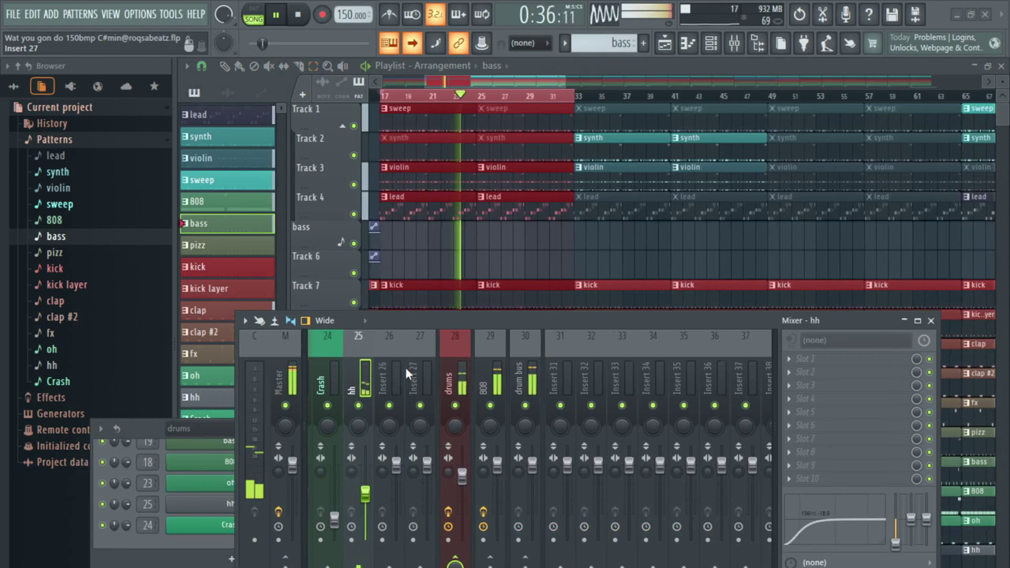
pyautogui.scroll(4, 414, 373)
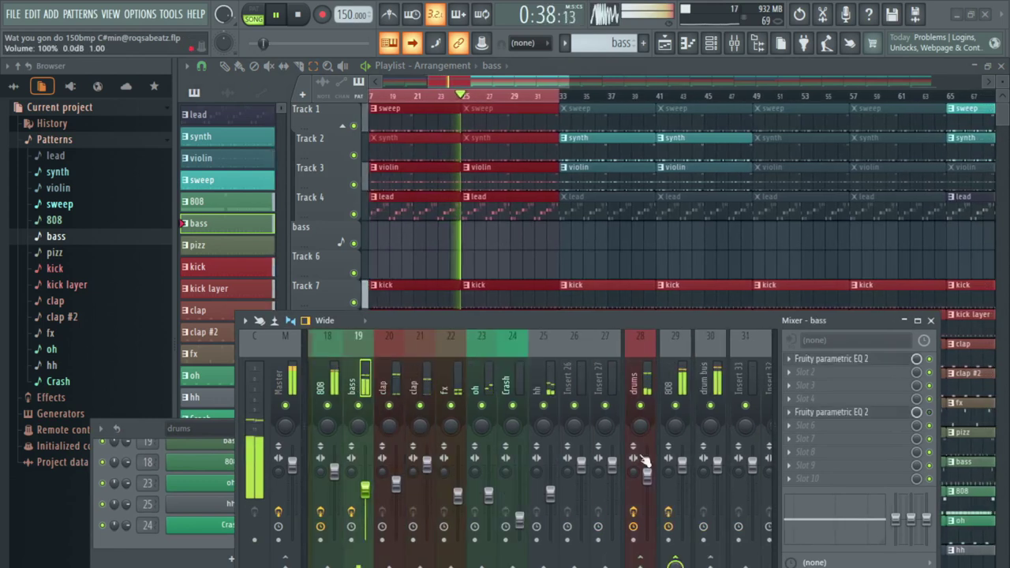
pyautogui.moveTo(553, 323); pyautogui.dragTo(571, 379)
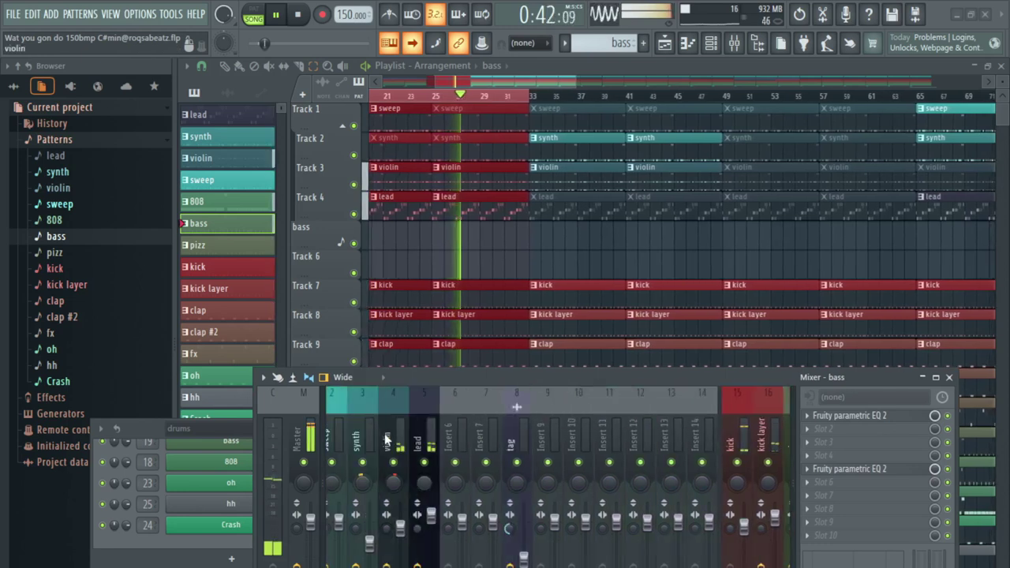
pyautogui.scroll(3, 387, 439)
pyautogui.scroll(-4, 541, 439)
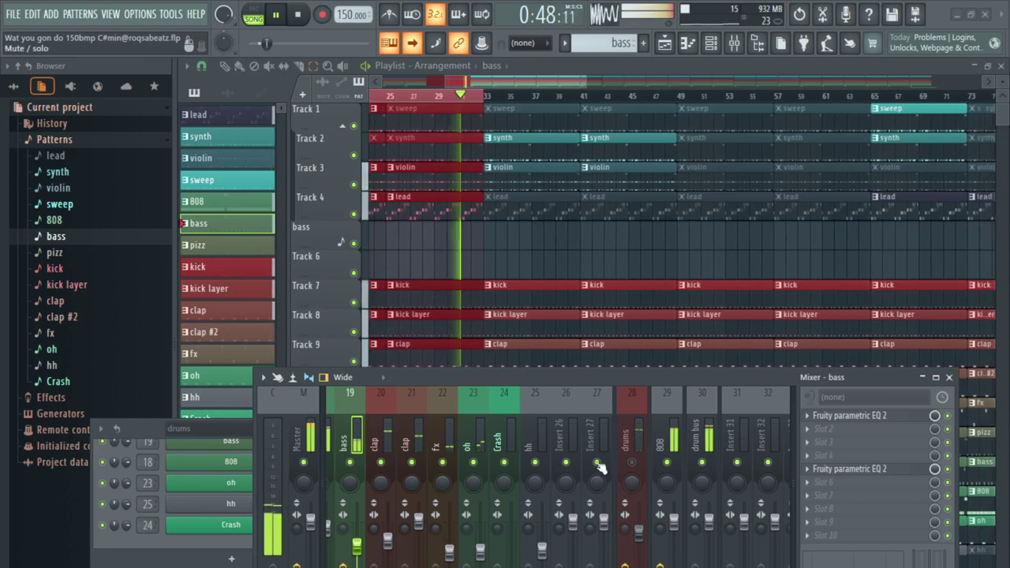
pyautogui.scroll(18, 596, 448)
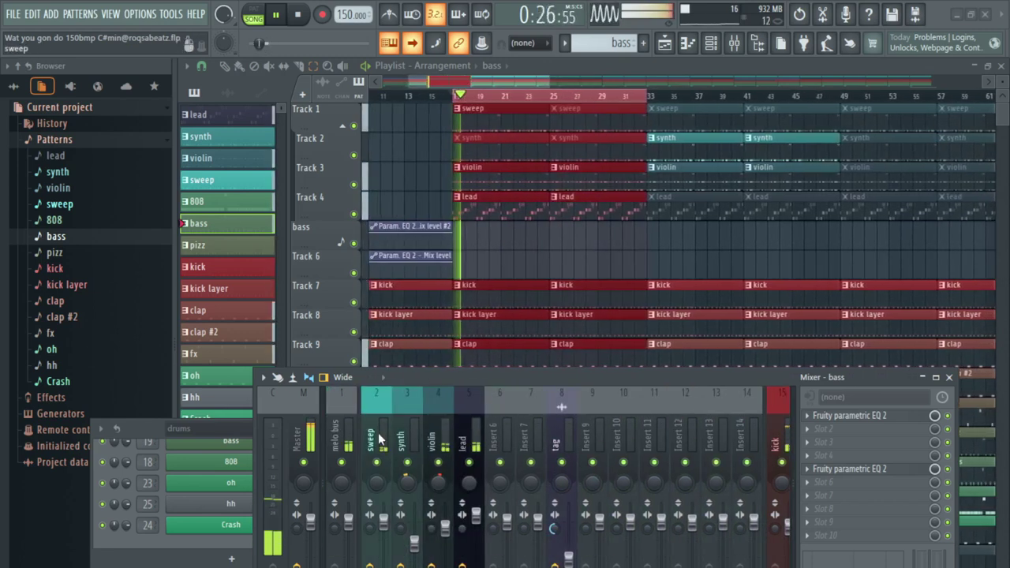
# Step: Clear the playlist clip selection and inspect the Fruity parametric EQ 2 and ShaperBox 3 on the sweep mixer track
pyautogui.click(379, 434)
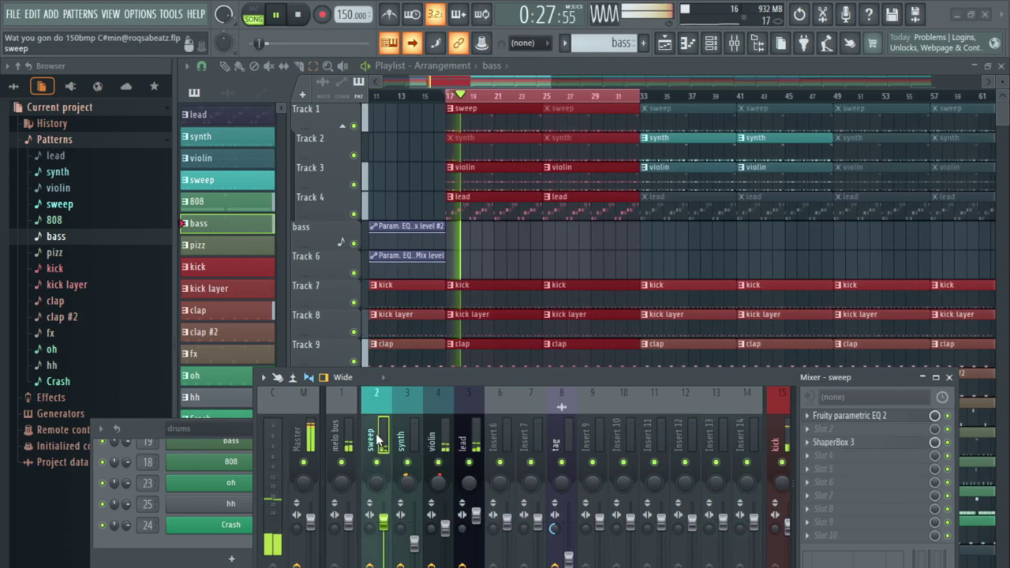
pyautogui.click(491, 246)
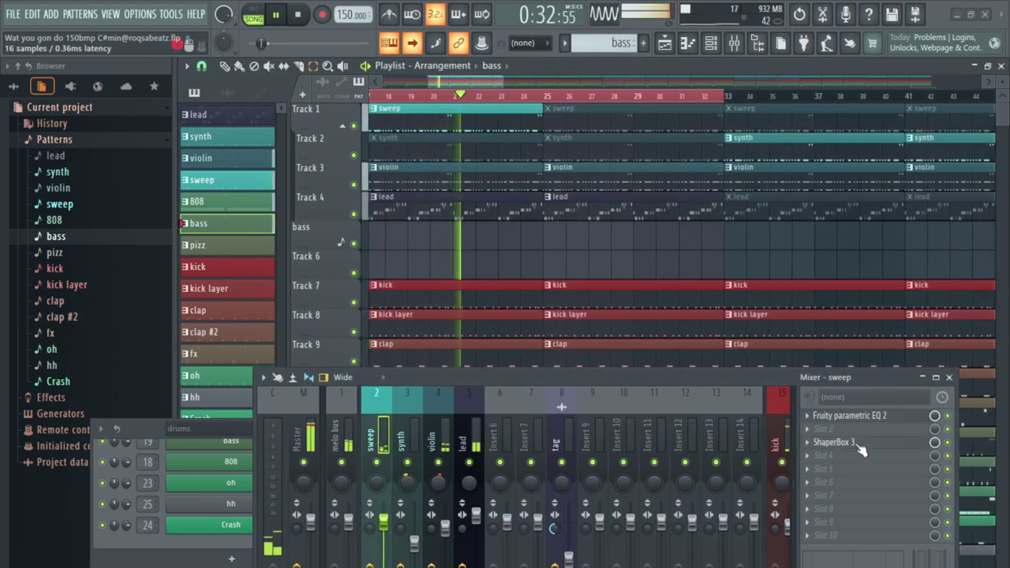
pyautogui.click(850, 416)
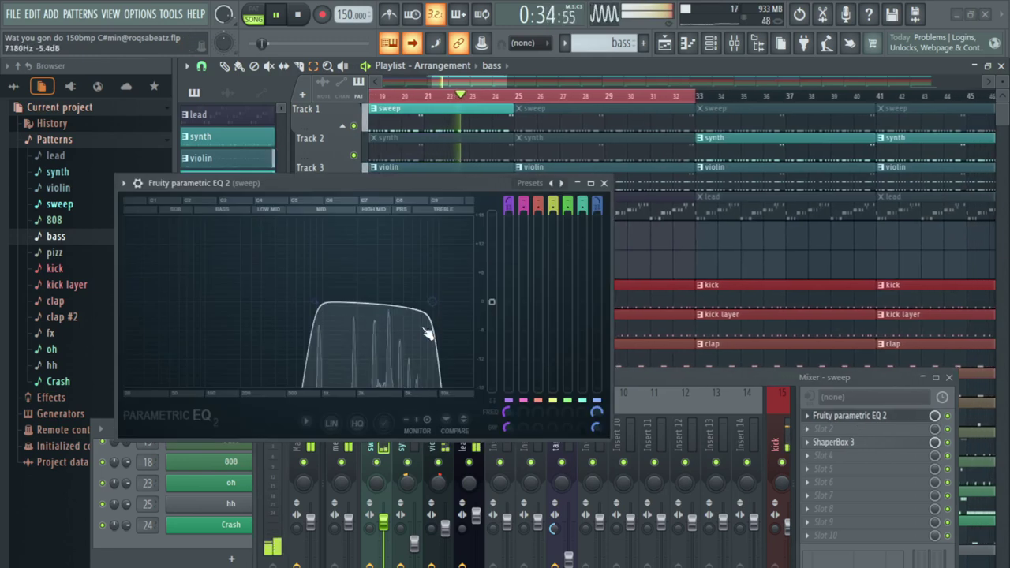
pyautogui.click(605, 184)
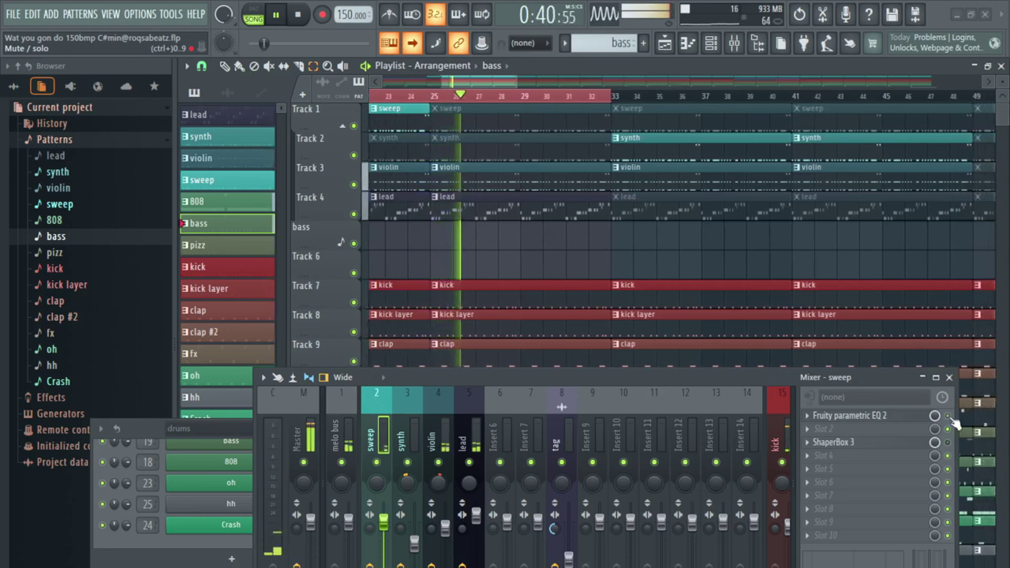
pyautogui.click(833, 443)
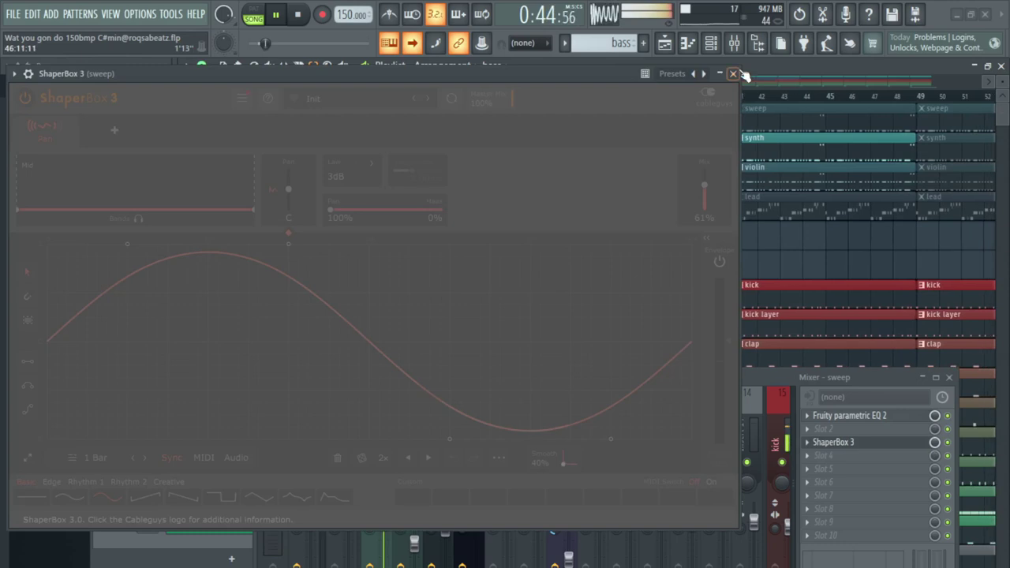
pyautogui.click(733, 74)
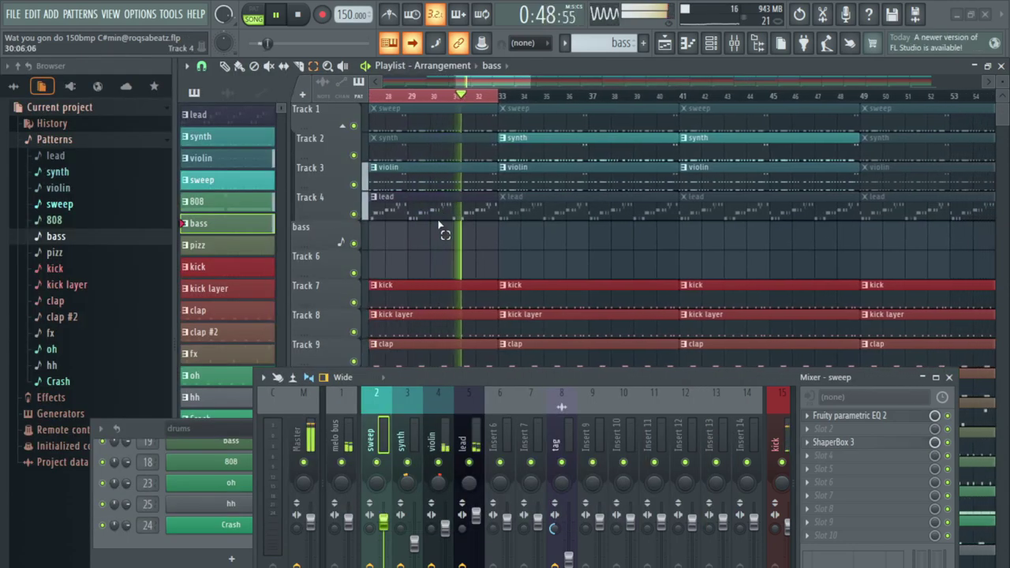
# Step: Inspect the lead mixer track's first Fruity parametric EQ 2 and its SSL Native X-Comp v6, including the compressor's preset list
pyautogui.click(469, 444)
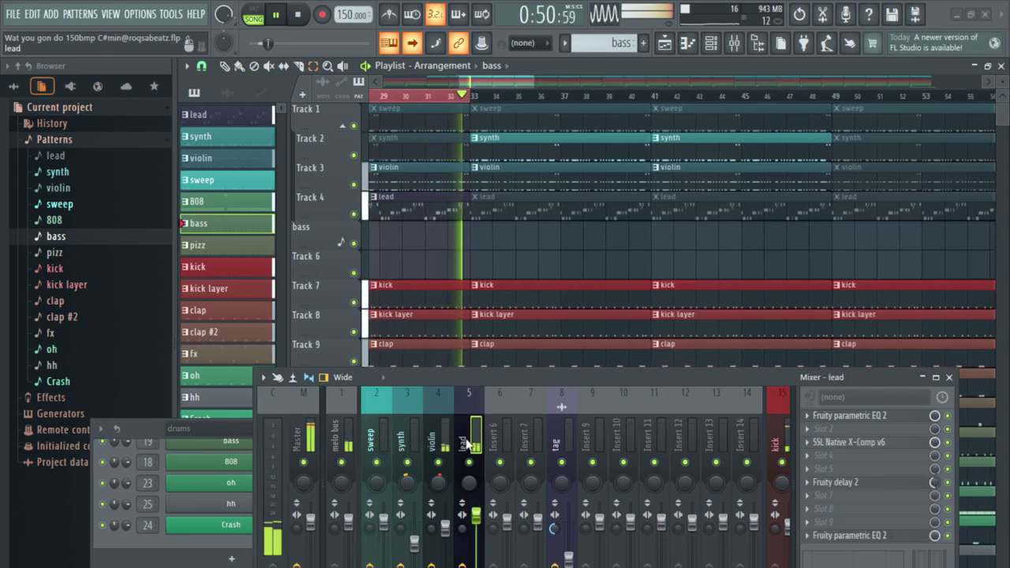
pyautogui.moveTo(580, 376); pyautogui.dragTo(521, 339)
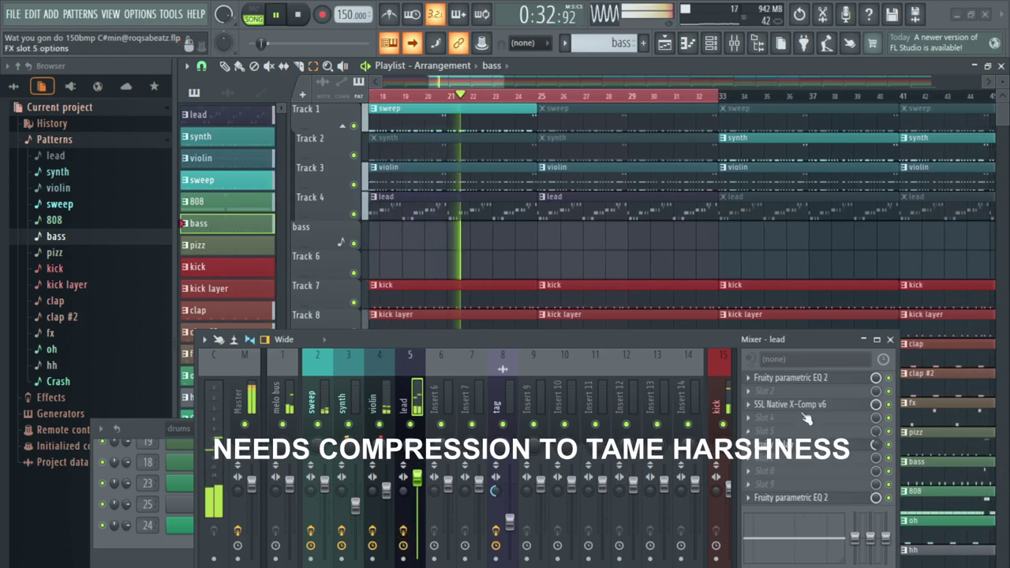
pyautogui.click(790, 378)
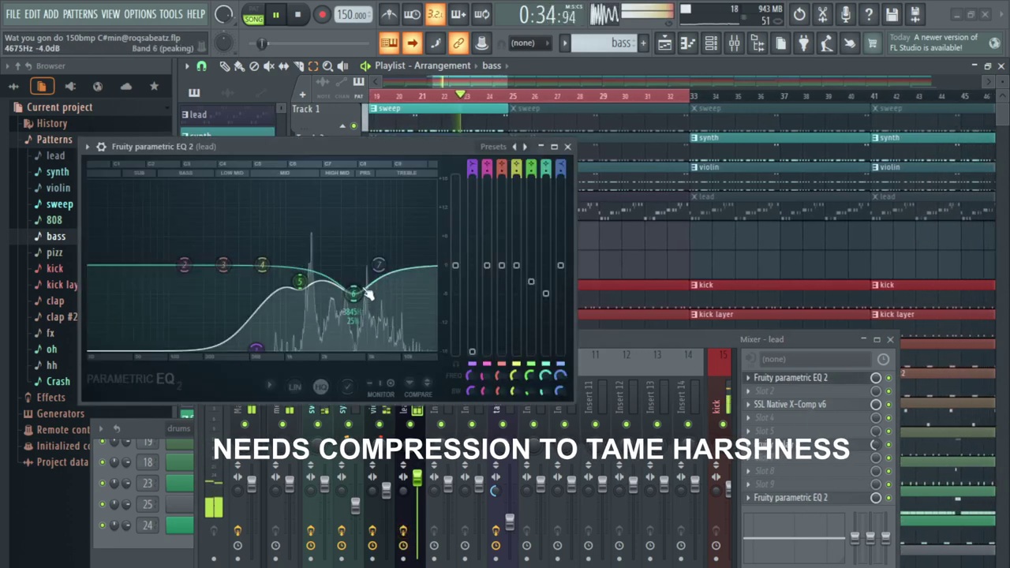
pyautogui.click(787, 405)
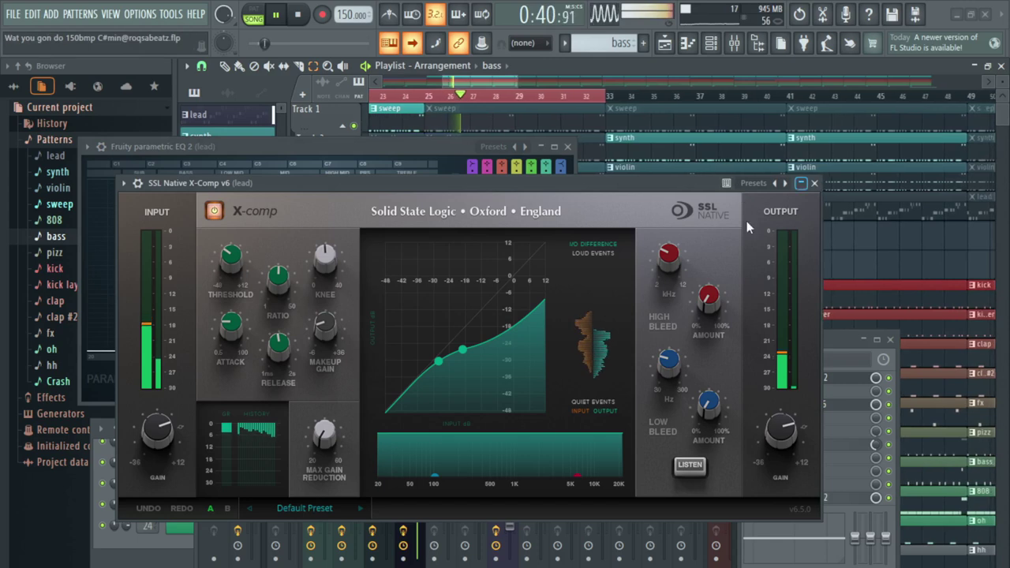
pyautogui.click(319, 510)
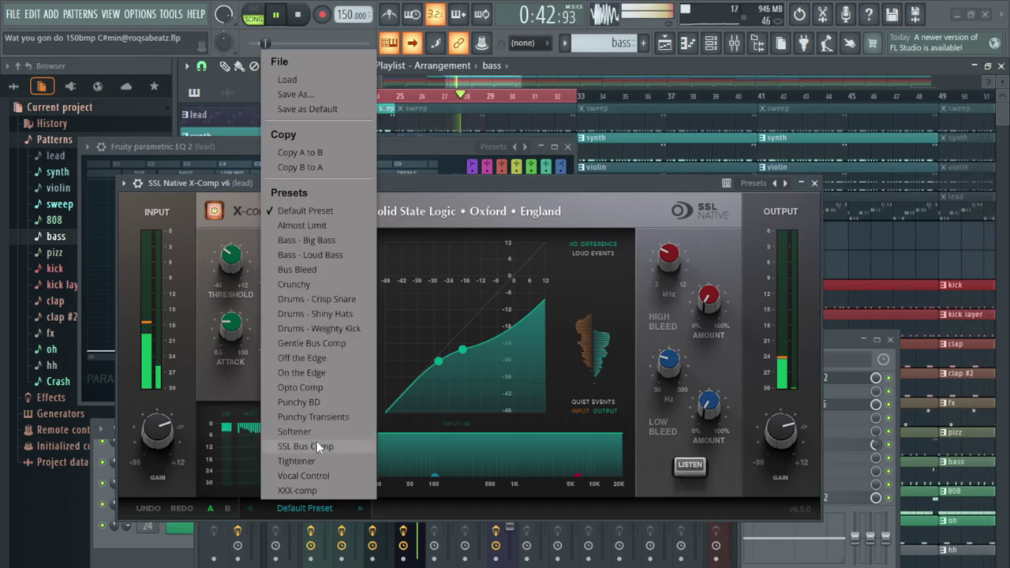
pyautogui.click(813, 184)
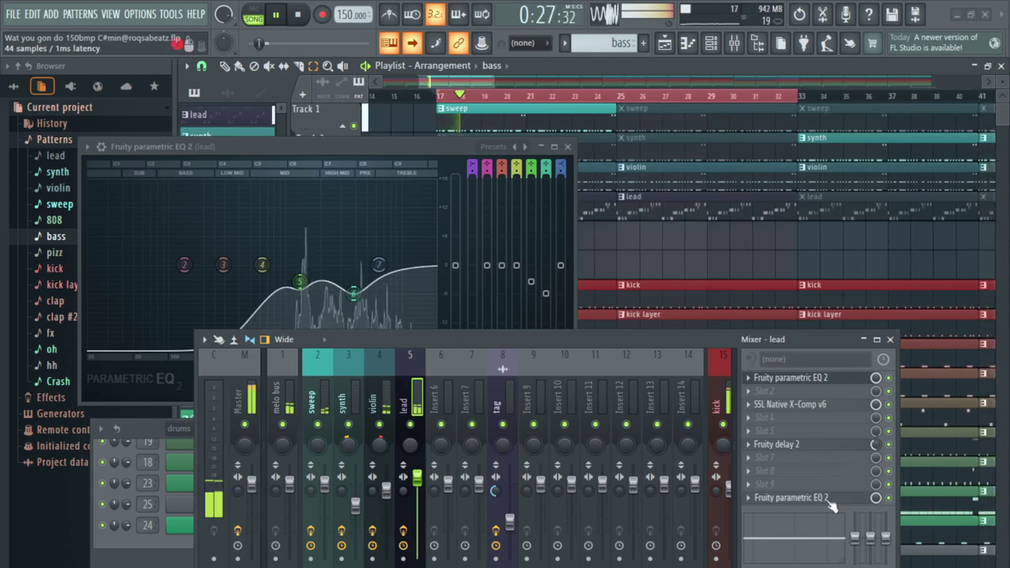
# Step: View the lead track's Fruity parametric EQ 2 in slot 10, and close both of the track's EQ windows
pyautogui.click(790, 498)
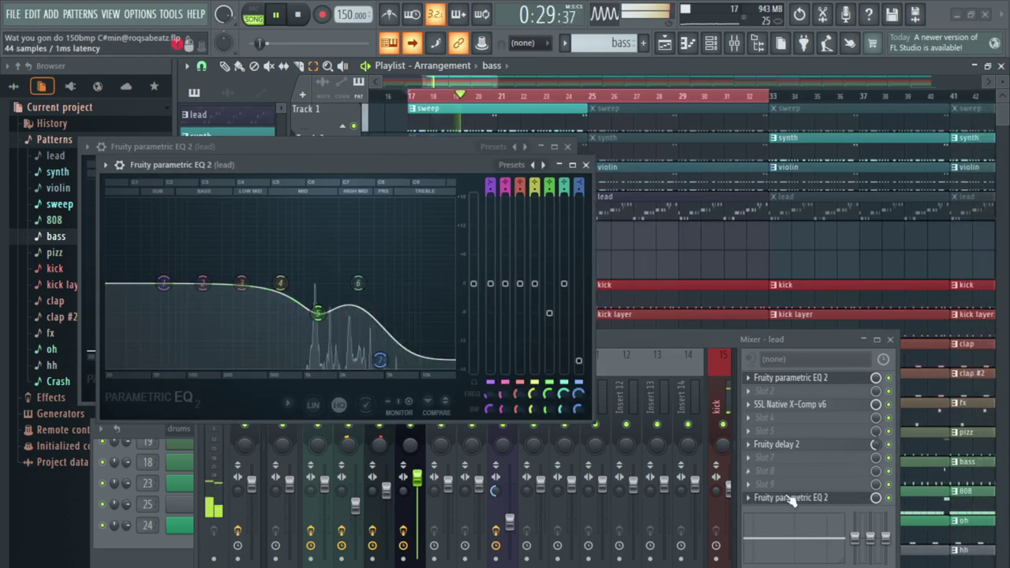
pyautogui.click(877, 499)
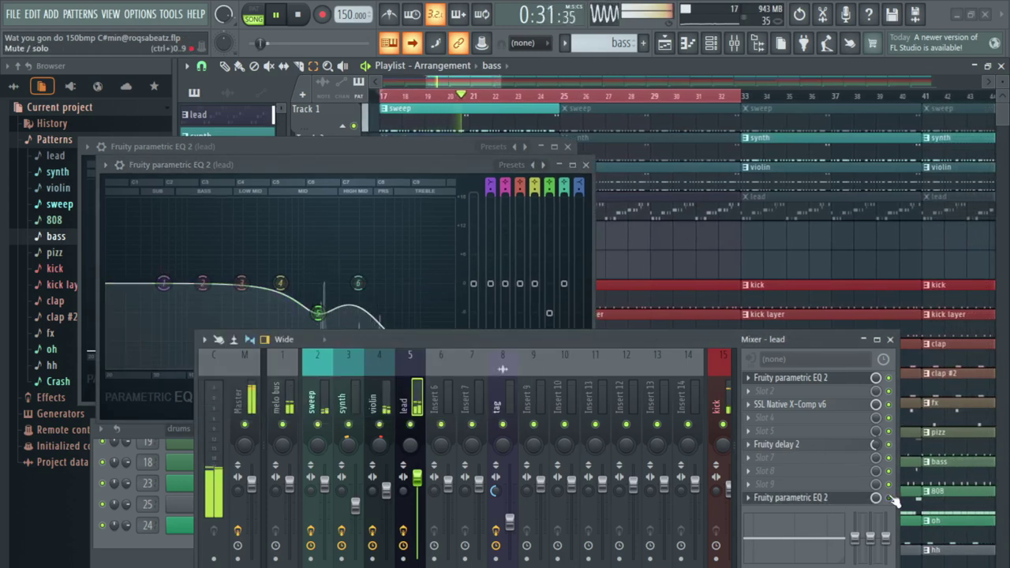
pyautogui.click(585, 165)
pyautogui.click(567, 147)
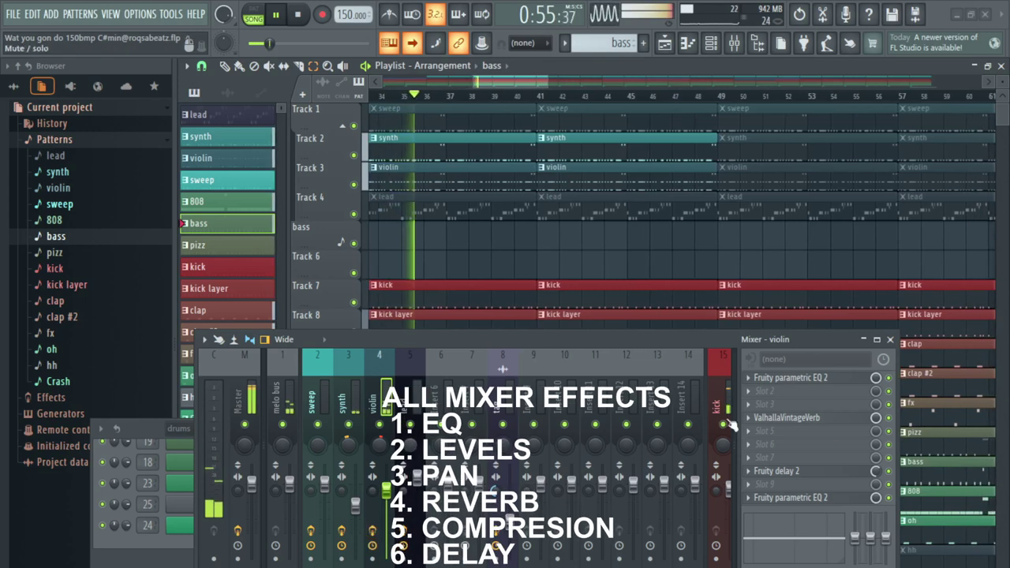
# Step: Inspect the violin mixer track's first EQ, ValhallaVintageVerb, Fruity delay 2 and slot 10 EQ one after another
pyautogui.click(815, 379)
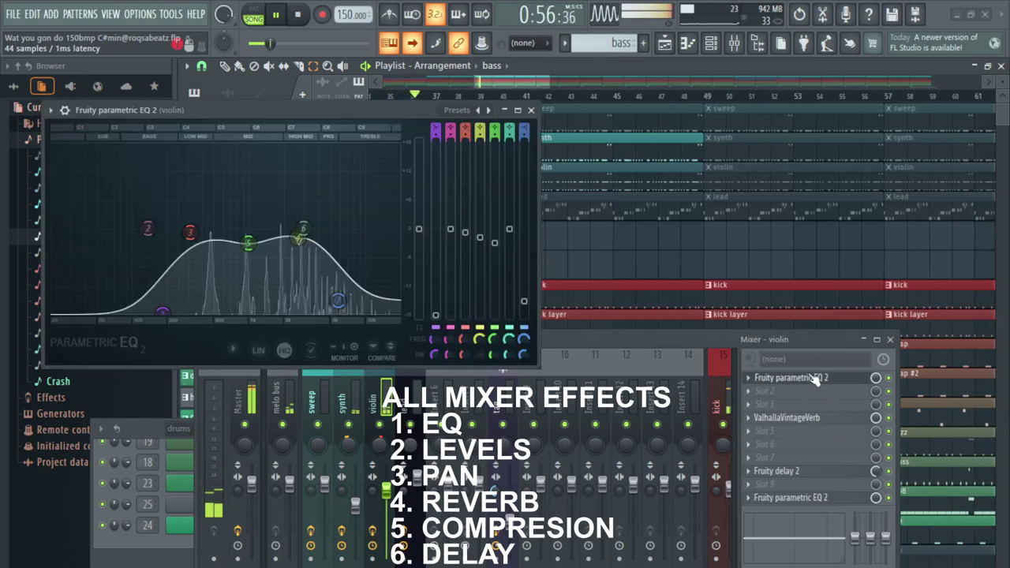
pyautogui.click(532, 111)
pyautogui.click(789, 418)
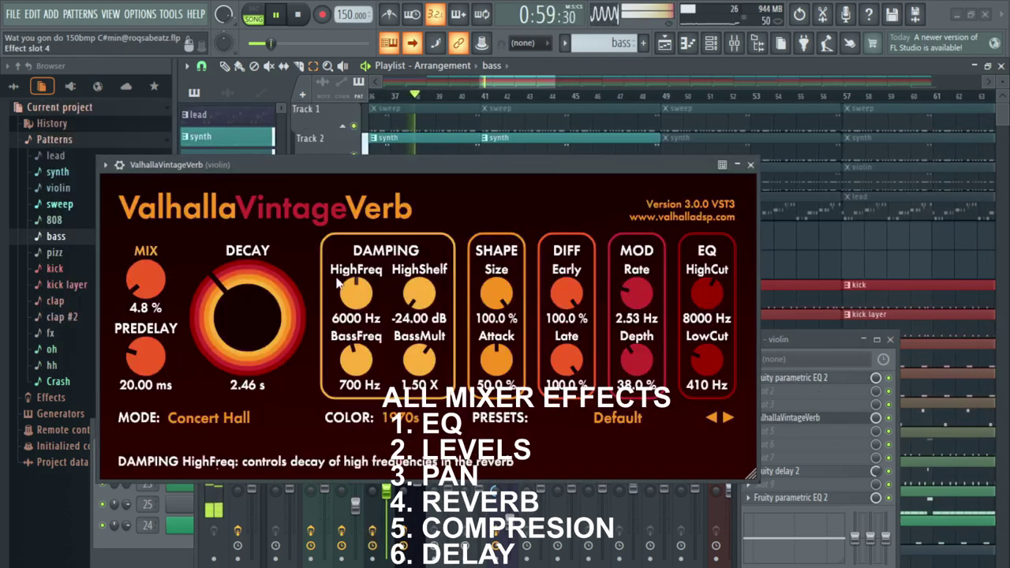
pyautogui.click(751, 166)
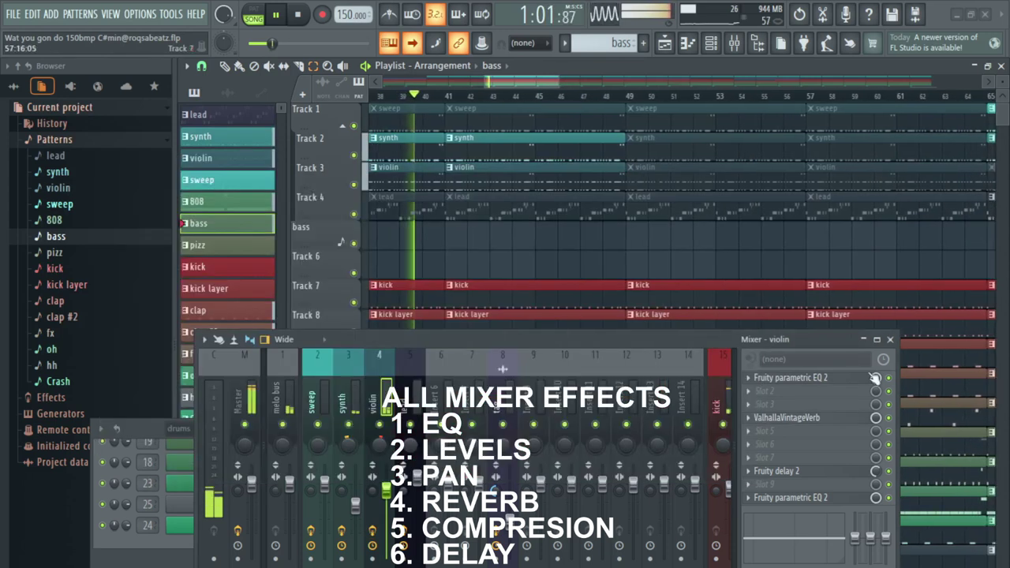
pyautogui.click(800, 474)
pyautogui.click(304, 93)
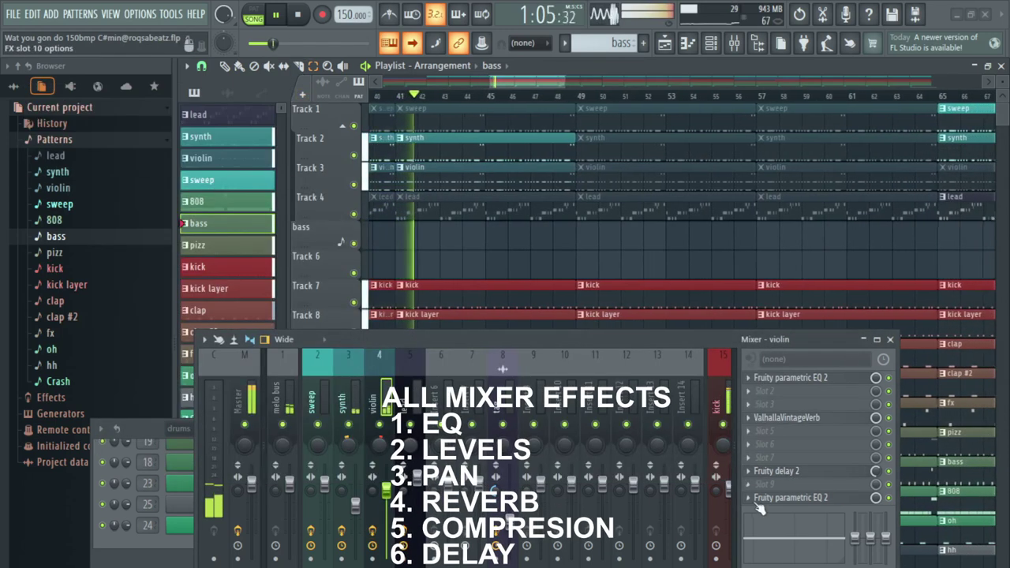
pyautogui.click(778, 499)
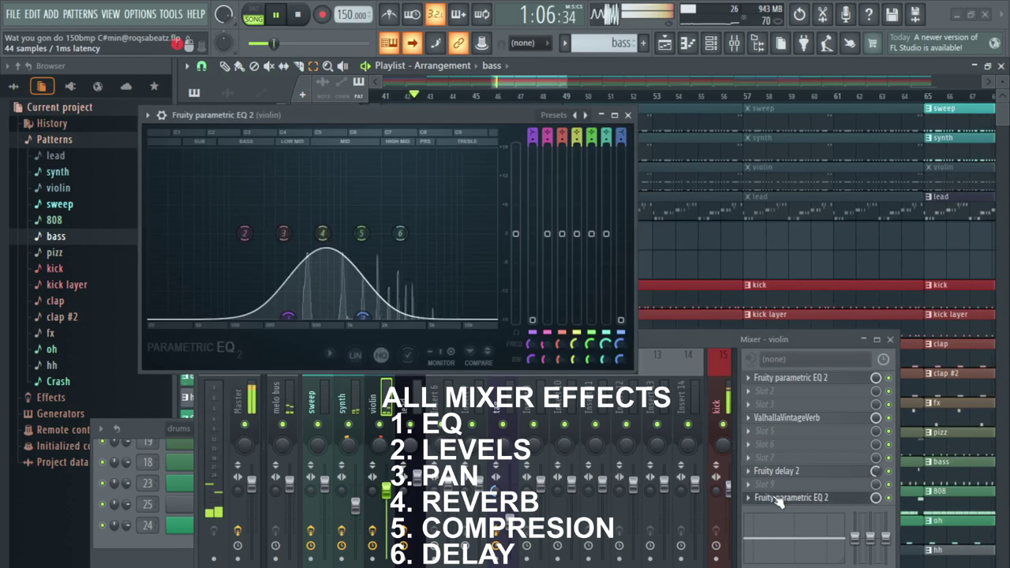
pyautogui.click(628, 116)
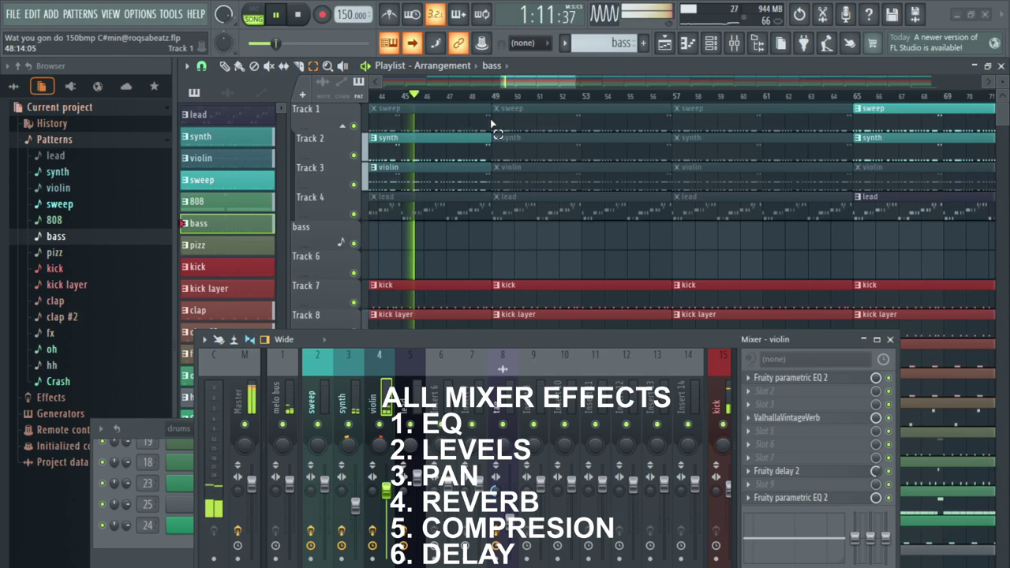
# Step: Unmute the two synth clips on Track 2 starting at bars 49 and 57
pyautogui.click(270, 67)
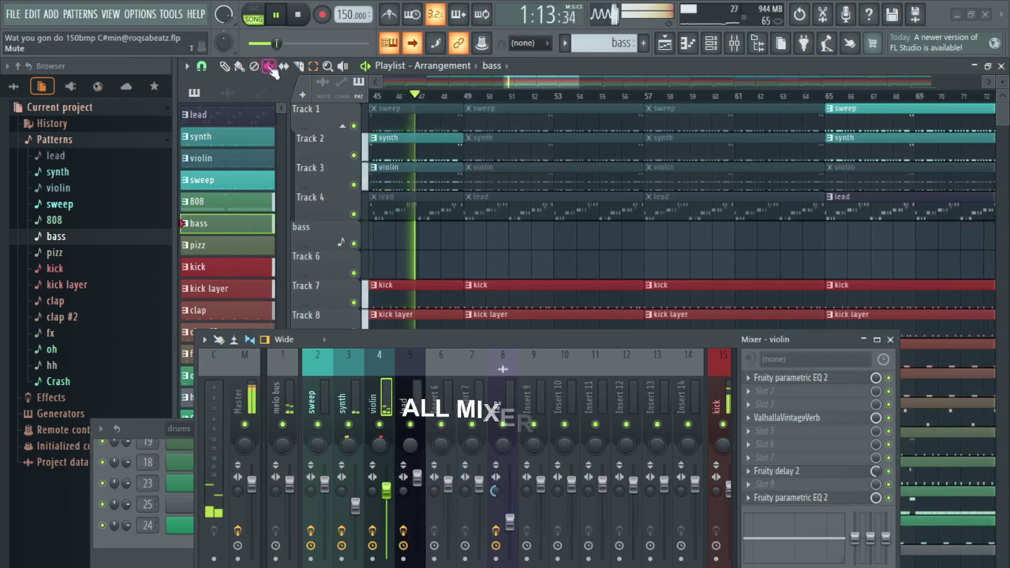
pyautogui.moveTo(541, 157); pyautogui.dragTo(670, 159)
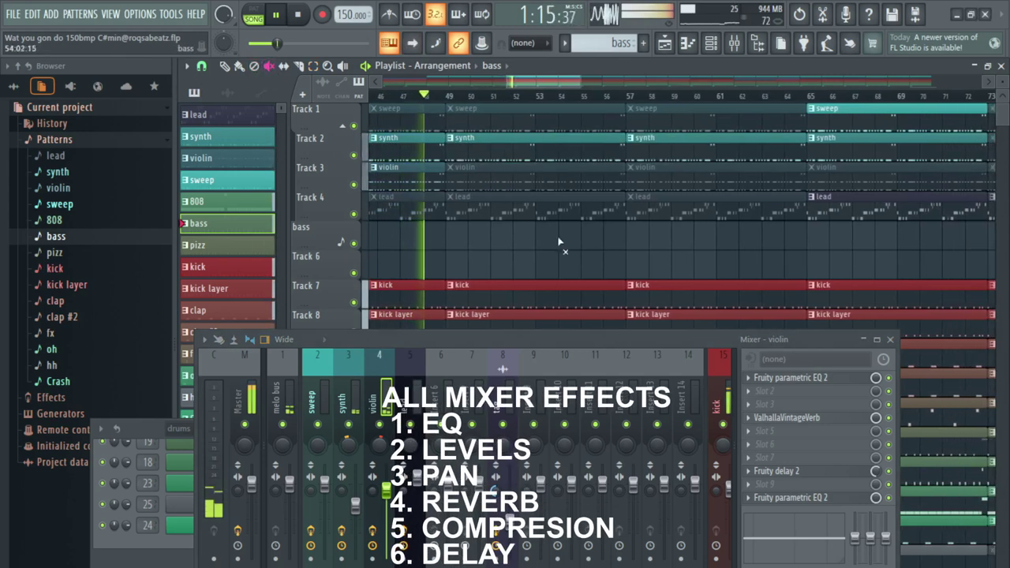
# Step: Inspect the SSL Native X-Comp v6 on the synth mixer track, including its preset list
pyautogui.click(354, 407)
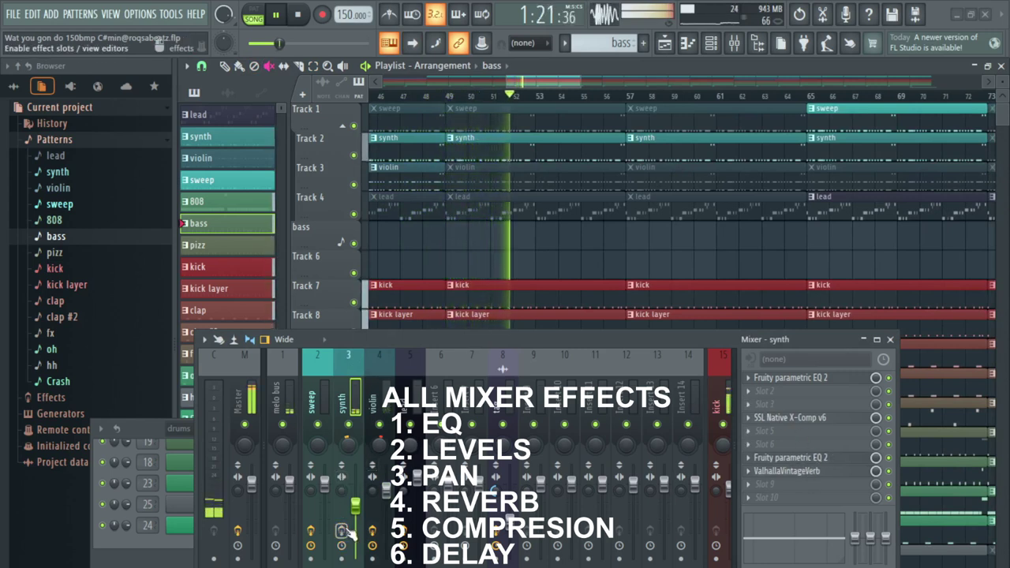
pyautogui.click(782, 418)
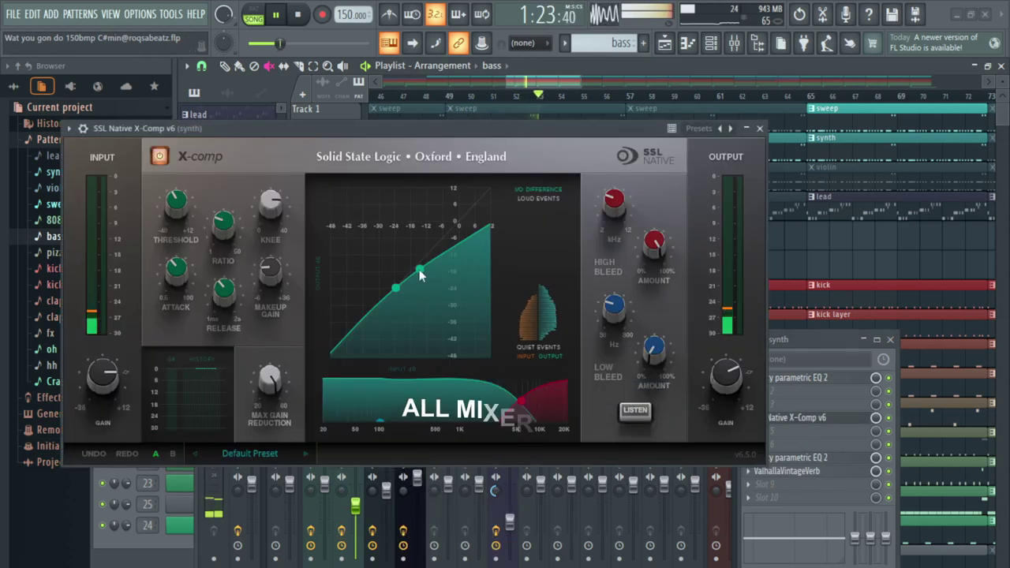
pyautogui.click(269, 453)
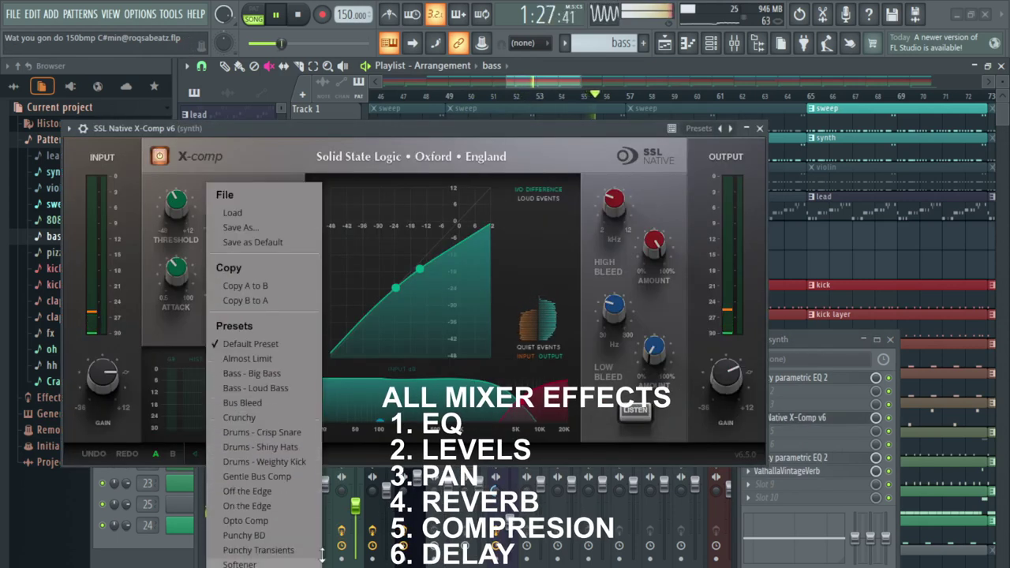
pyautogui.click(761, 128)
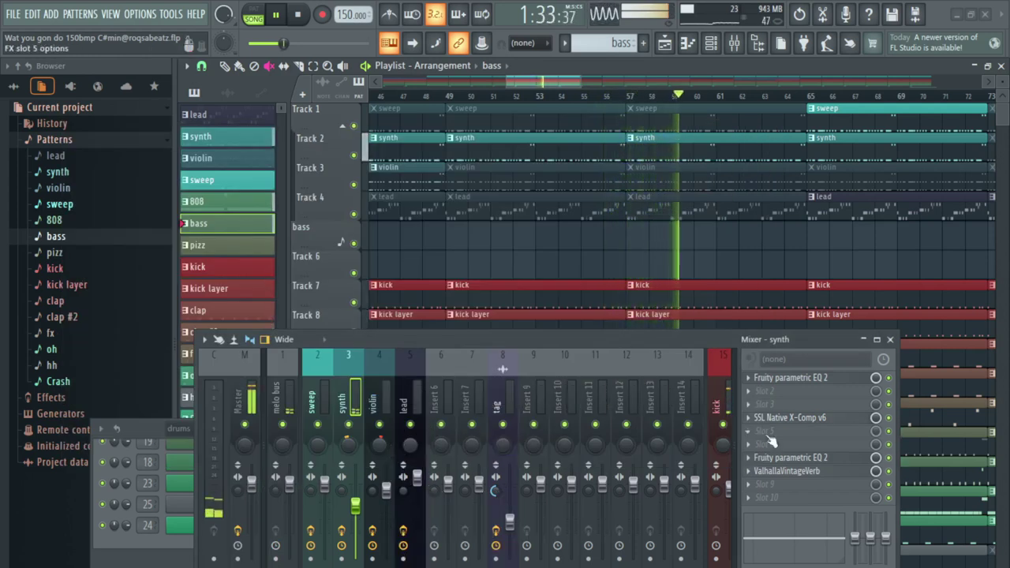
# Step: Inspect the synth mixer track's slot 7 EQ and its ValhallaVintageVerb, and close both plugin windows
pyautogui.click(826, 458)
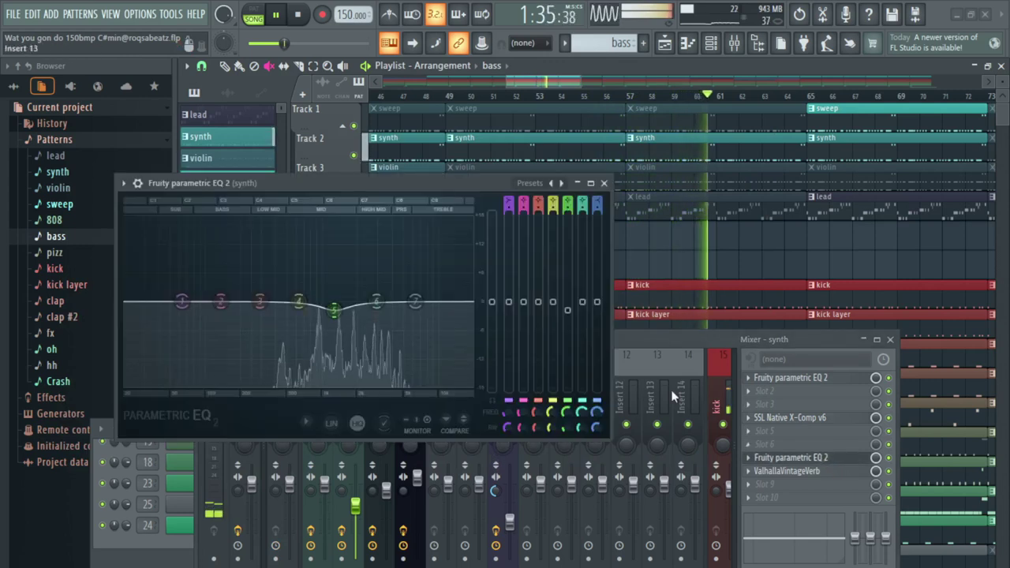
pyautogui.click(823, 471)
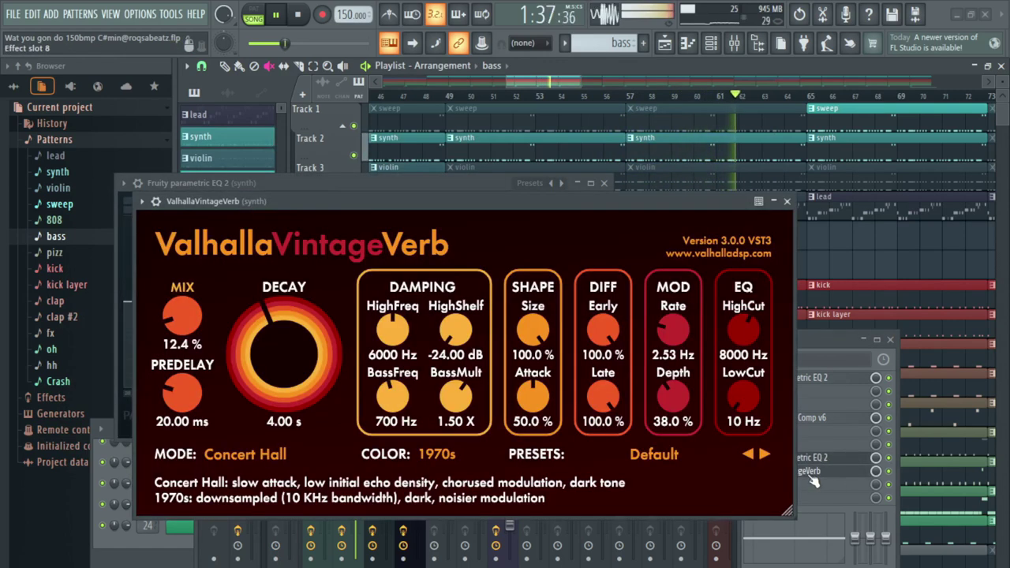
pyautogui.click(788, 202)
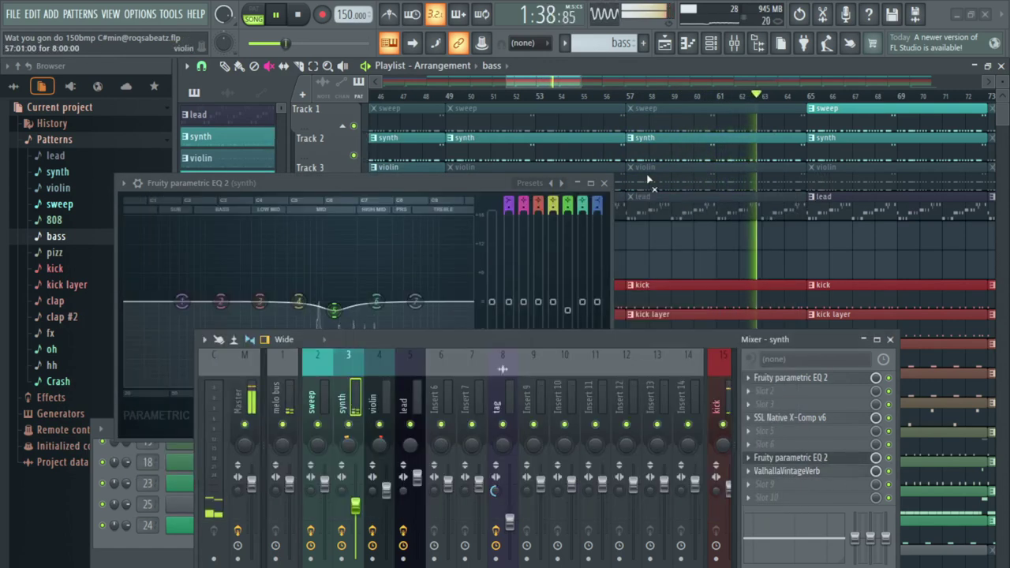
pyautogui.click(604, 183)
pyautogui.moveTo(525, 152); pyautogui.dragTo(692, 160)
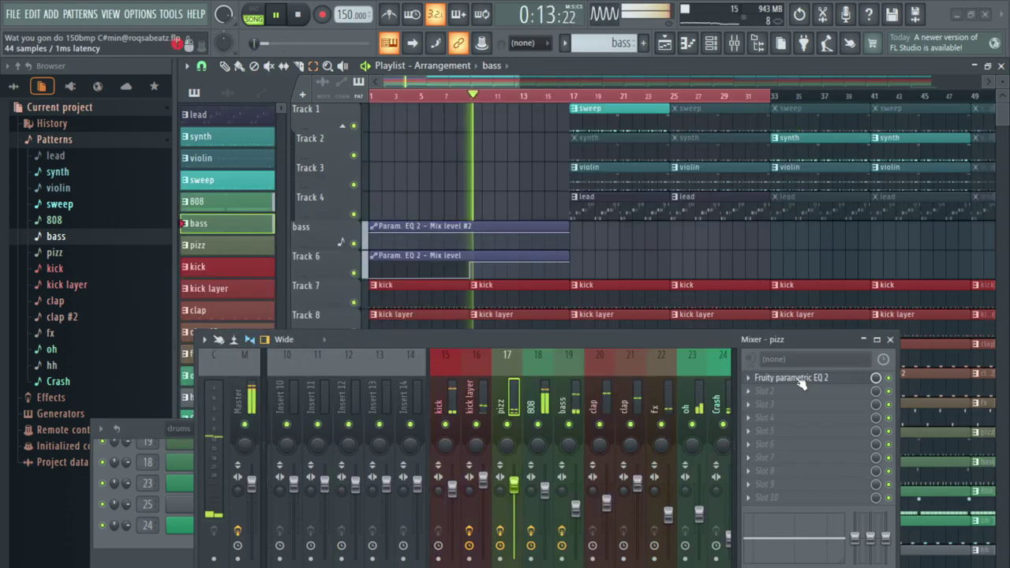
# Step: View the pizz mixer track's Fruity parametric EQ 2, close it, and show the bass track's effect slots
pyautogui.click(791, 377)
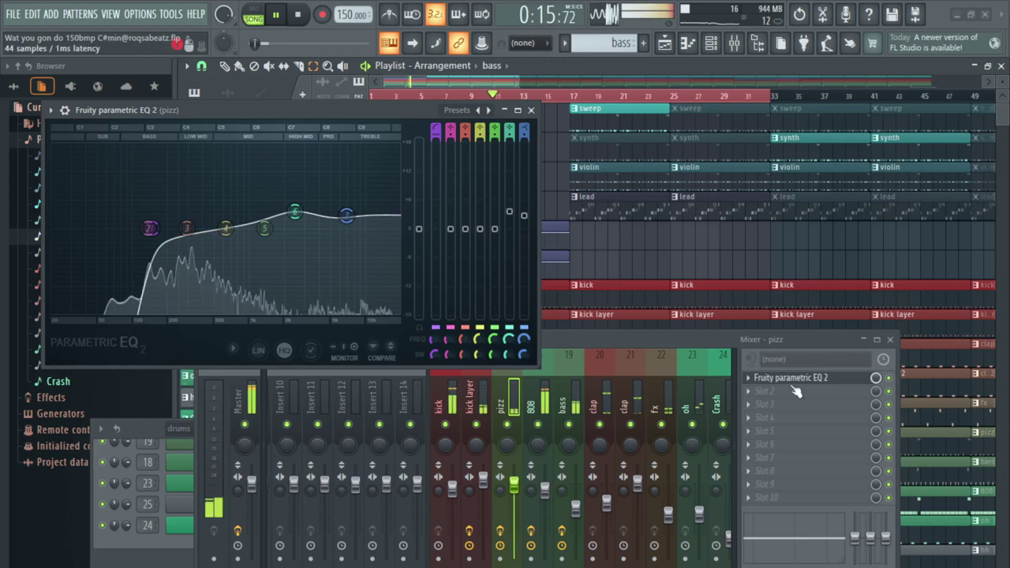
pyautogui.click(573, 404)
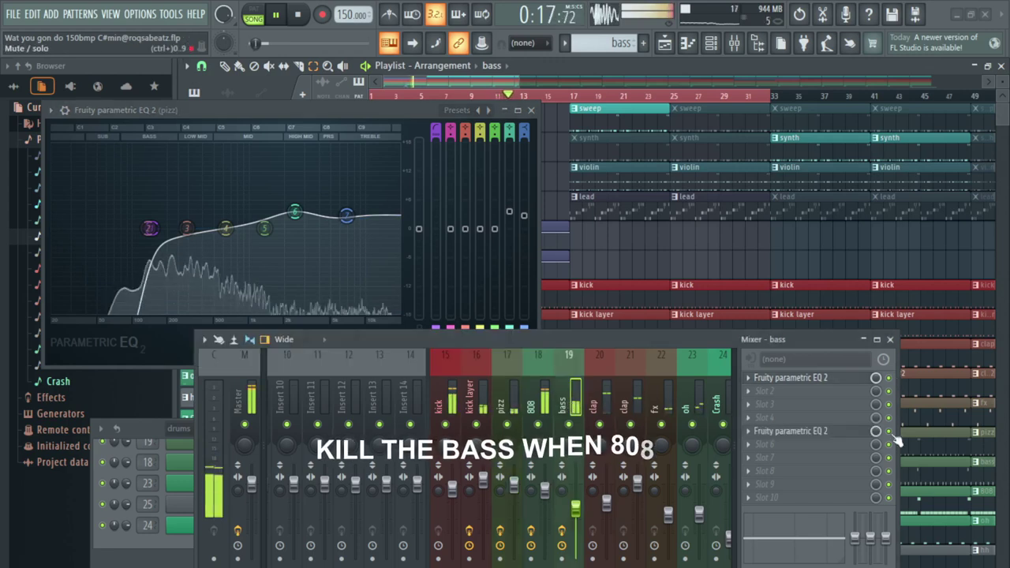
pyautogui.click(531, 110)
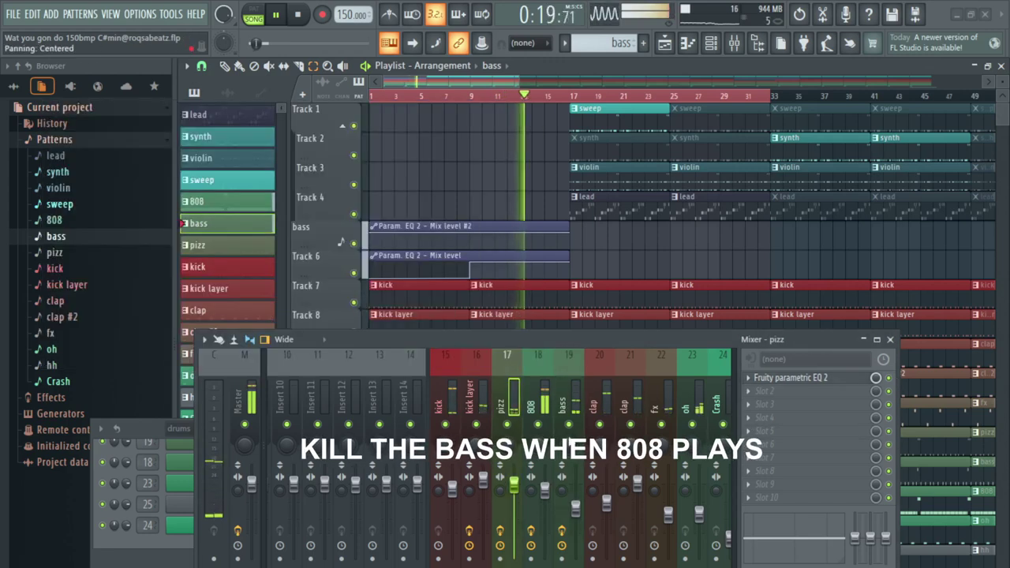
pyautogui.click(575, 399)
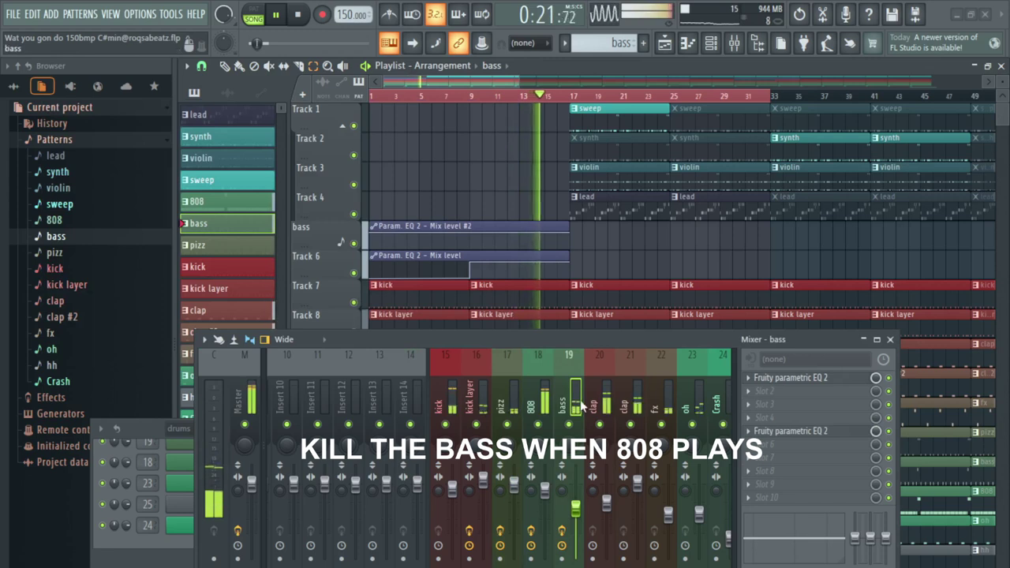
# Step: Inspect the low-pass Fruity parametric EQ 2 on the 808 mixer track, toggle its bypass, and close its window
pyautogui.click(543, 404)
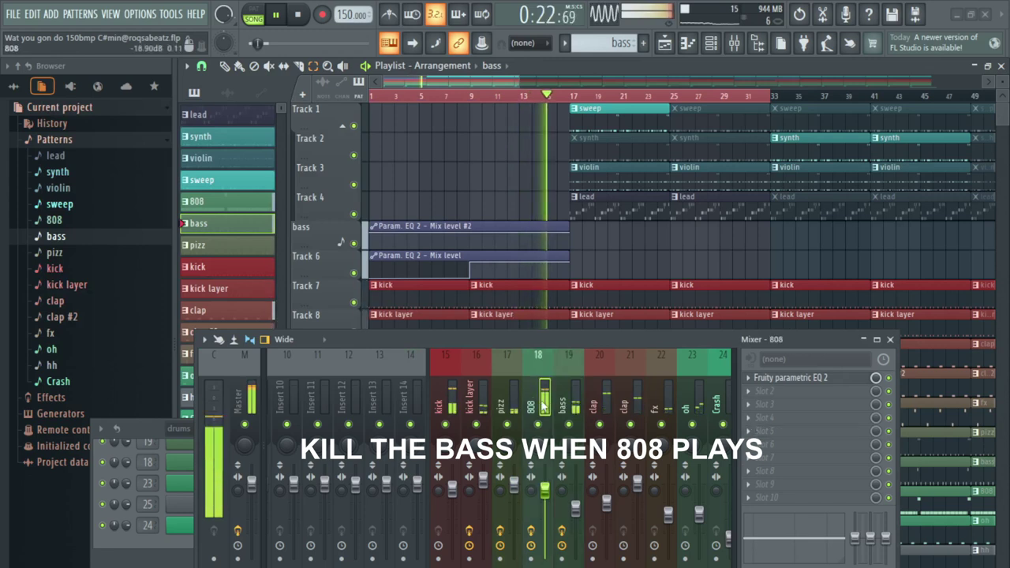
pyautogui.click(803, 380)
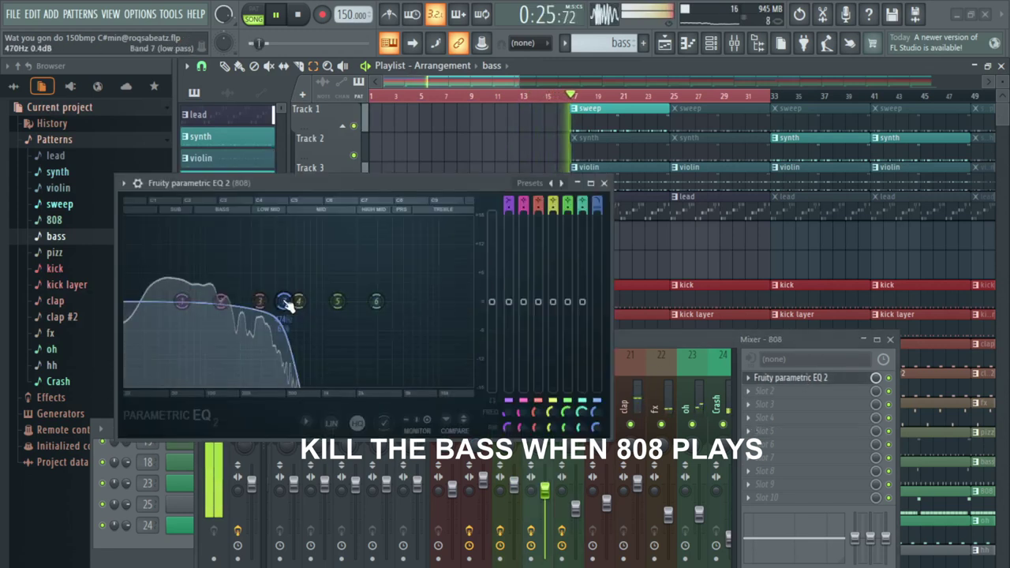
pyautogui.click(890, 379)
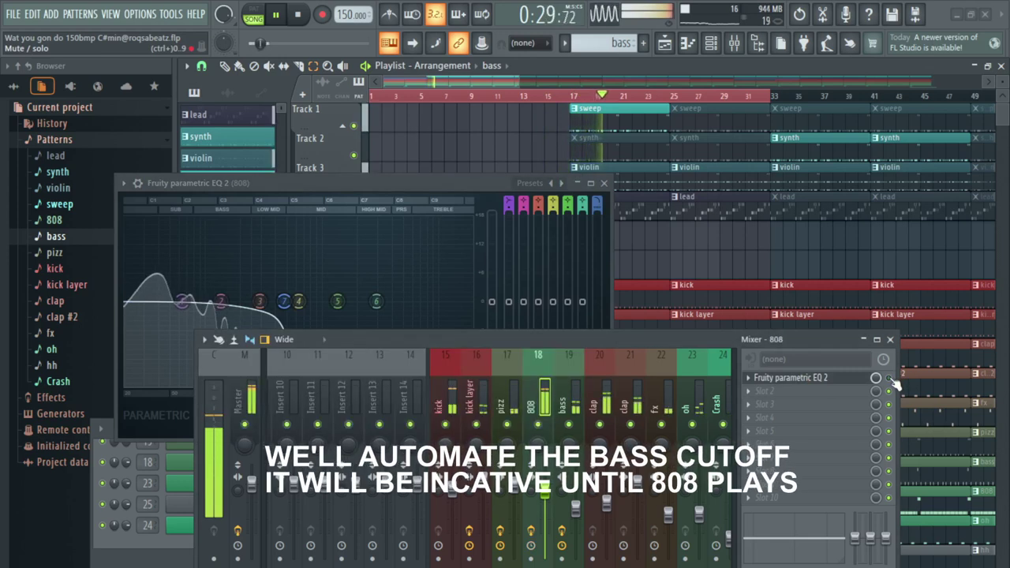
pyautogui.click(606, 183)
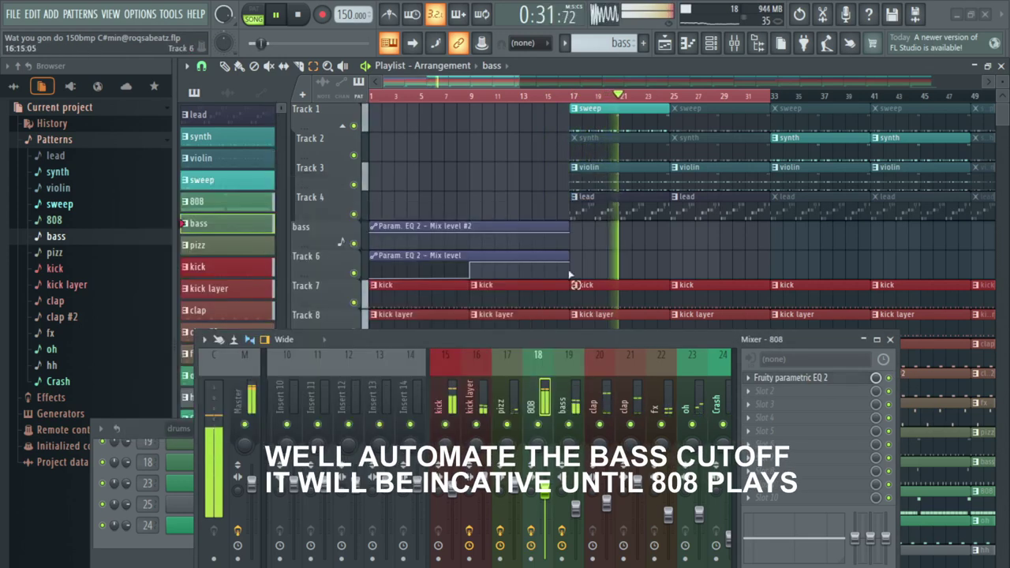
# Step: Select the pizz, 808 and bass mixer tracks together to show the tracks that form the bassline
pyautogui.click(444, 400)
pyautogui.scroll(-5, 602, 409)
pyautogui.scroll(-1, 602, 409)
pyautogui.click(360, 404)
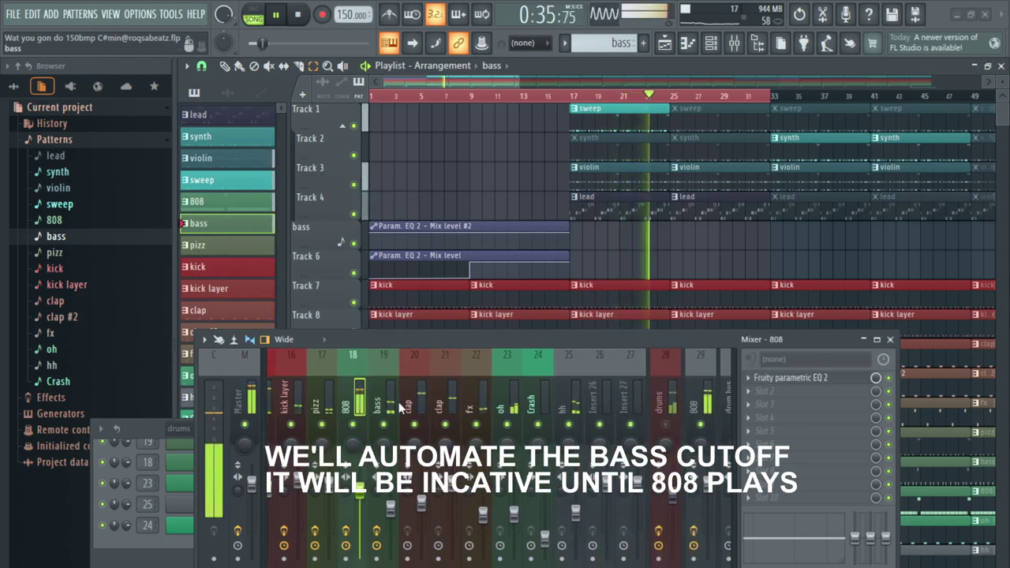
pyautogui.click(391, 407)
pyautogui.click(326, 406)
pyautogui.keyDown('ctrl'); pyautogui.keyDown('shift'); pyautogui.click(360, 408); pyautogui.keyUp('shift'); pyautogui.keyUp('ctrl')
pyautogui.keyDown('ctrl'); pyautogui.keyDown('shift'); pyautogui.click(393, 409); pyautogui.keyUp('shift'); pyautogui.keyUp('ctrl')
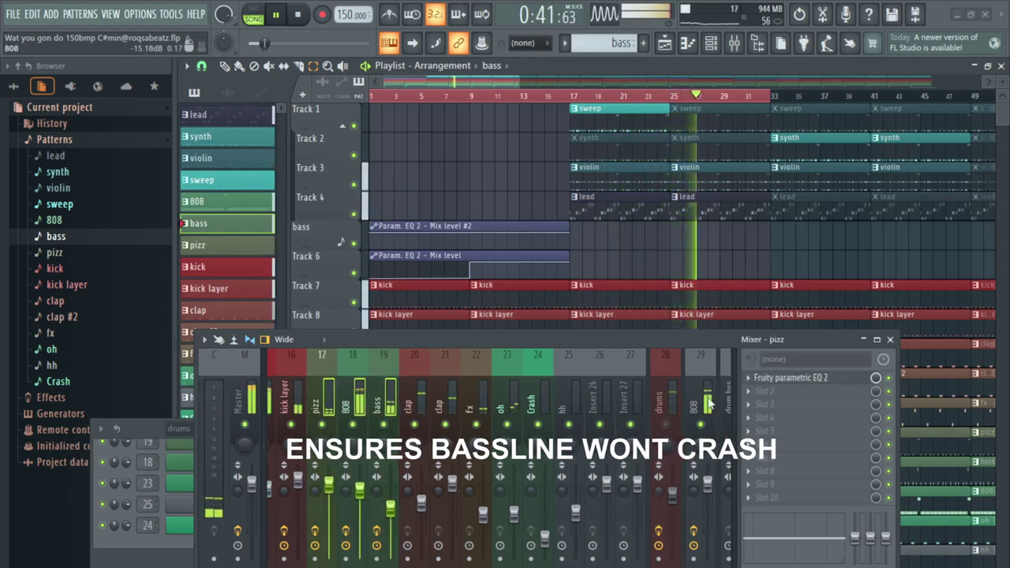
# Step: Select the 808 bus on mixer track 29 and open its ShaperBox 3
pyautogui.scroll(-3, 675, 404)
pyautogui.click(602, 401)
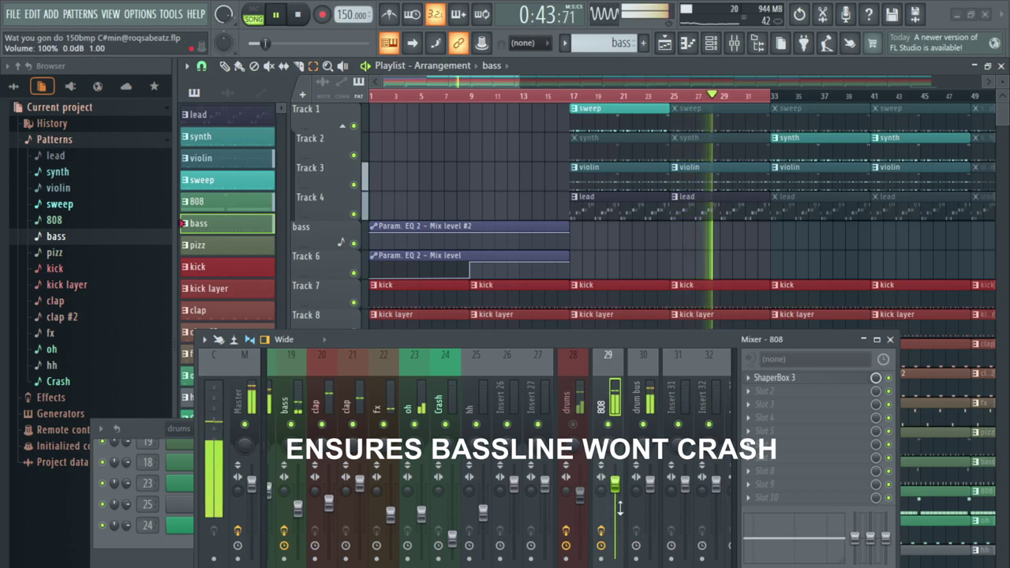
pyautogui.click(772, 379)
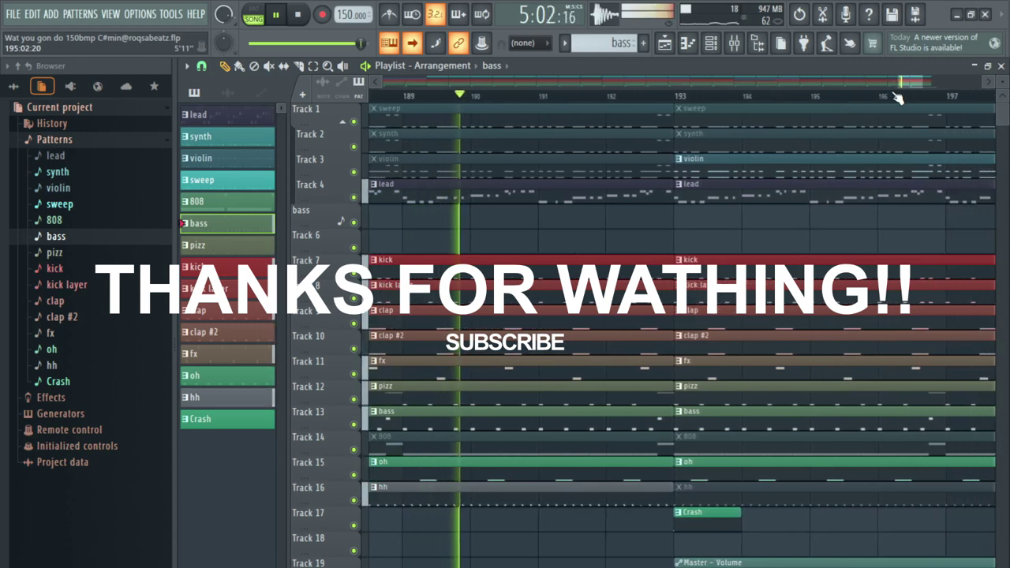
pyautogui.scroll(-2, 899, 96)
pyautogui.scroll(-3, 897, 93)
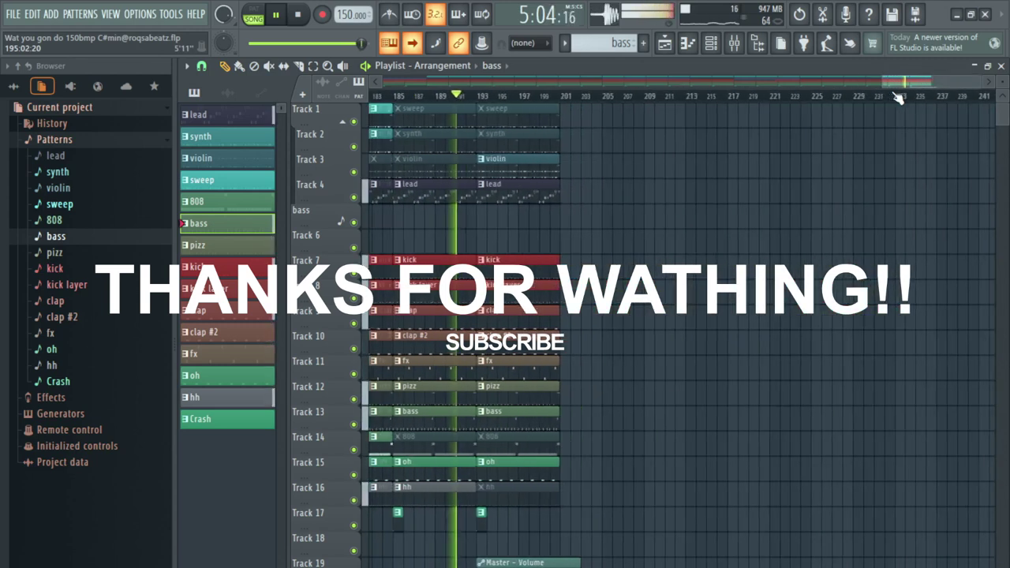
pyautogui.scroll(-6, 776, 124)
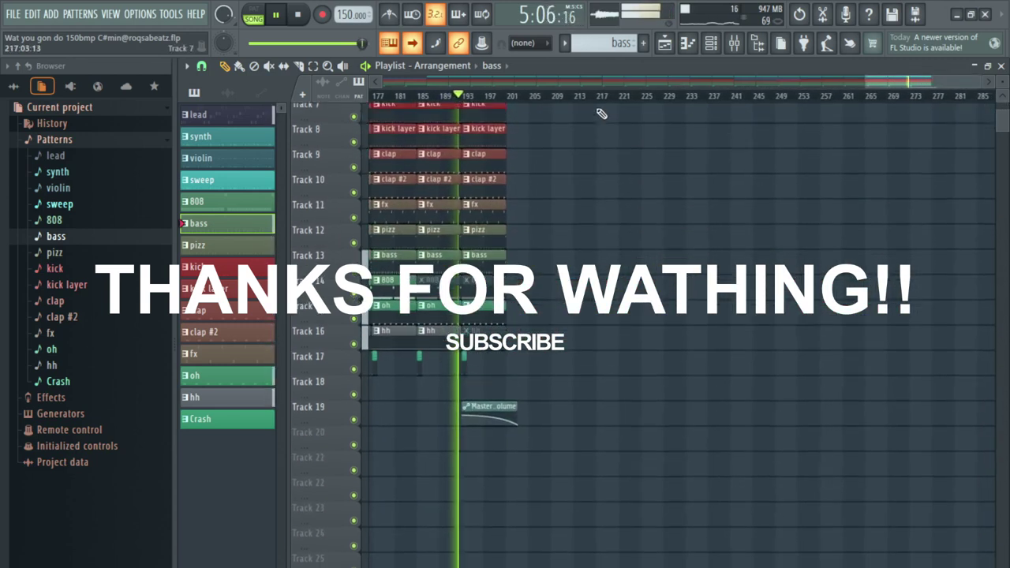
pyautogui.scroll(-2, 597, 97)
pyautogui.scroll(6, 569, 147)
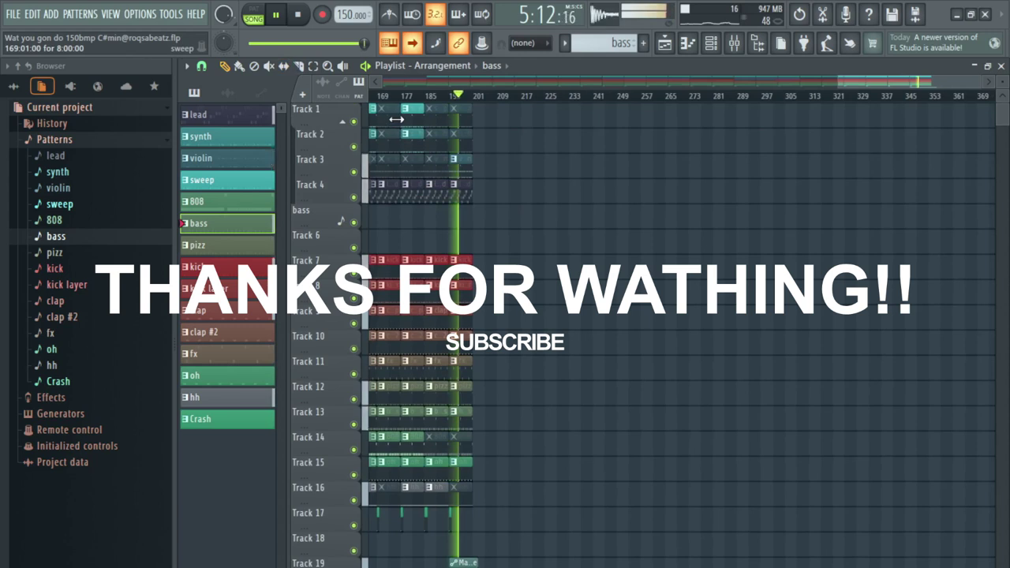
pyautogui.scroll(2, 413, 118)
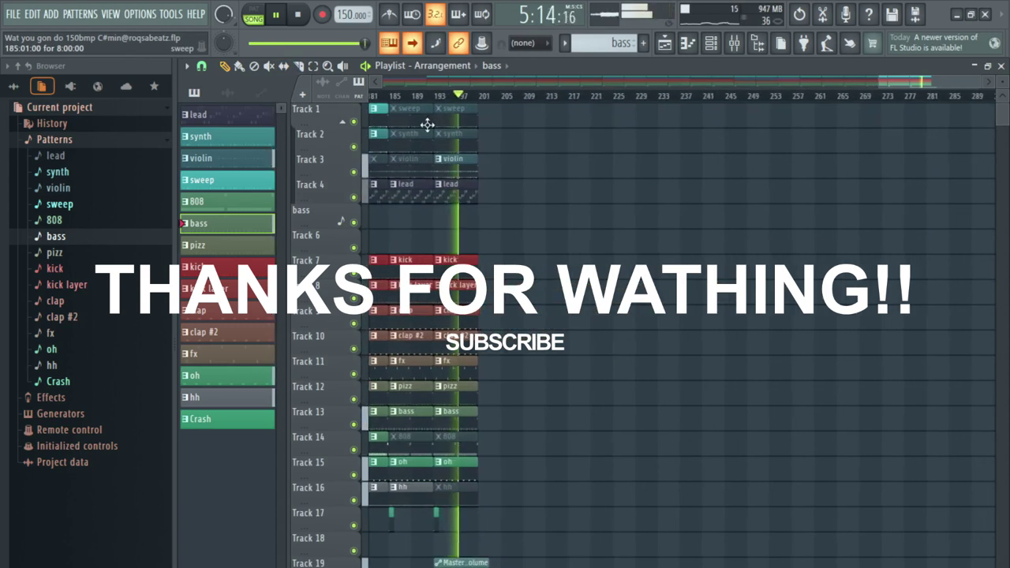